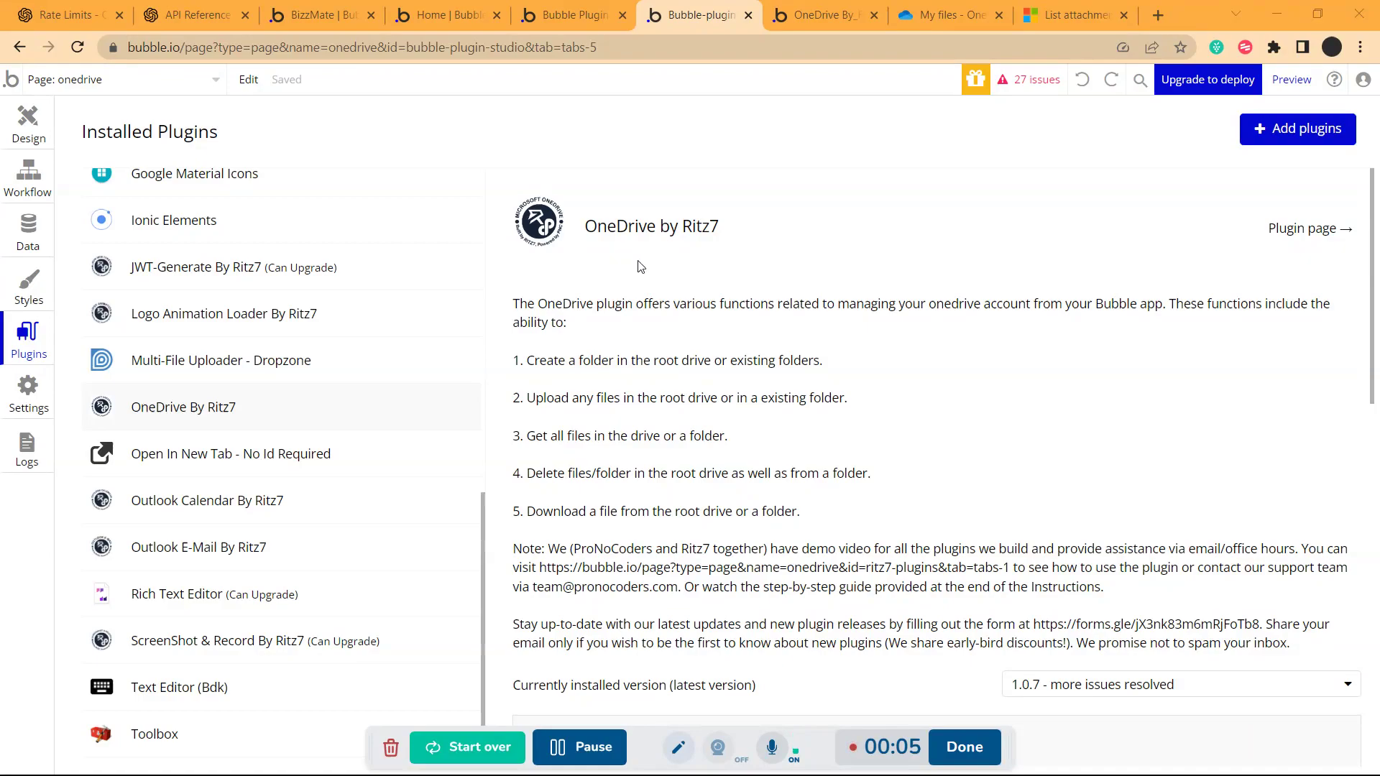
Switch from the Bubble editor to the running OneDrive demo app's My Files page
{"action": "left_click", "coordinate": [797, 14]}
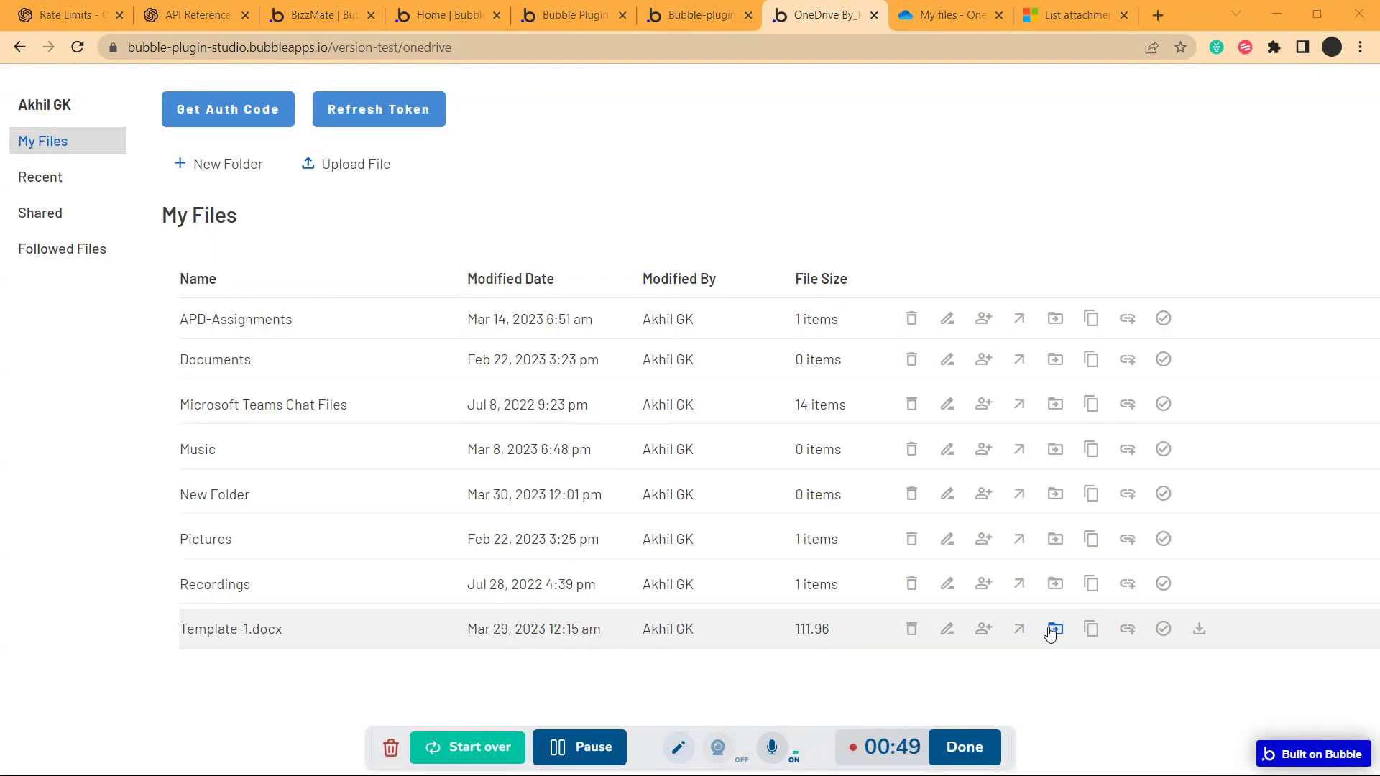
Move Template-1.docx into New Folder, reload, and open New Folder to confirm it's there
{"action": "left_click", "coordinate": [1052, 630]}
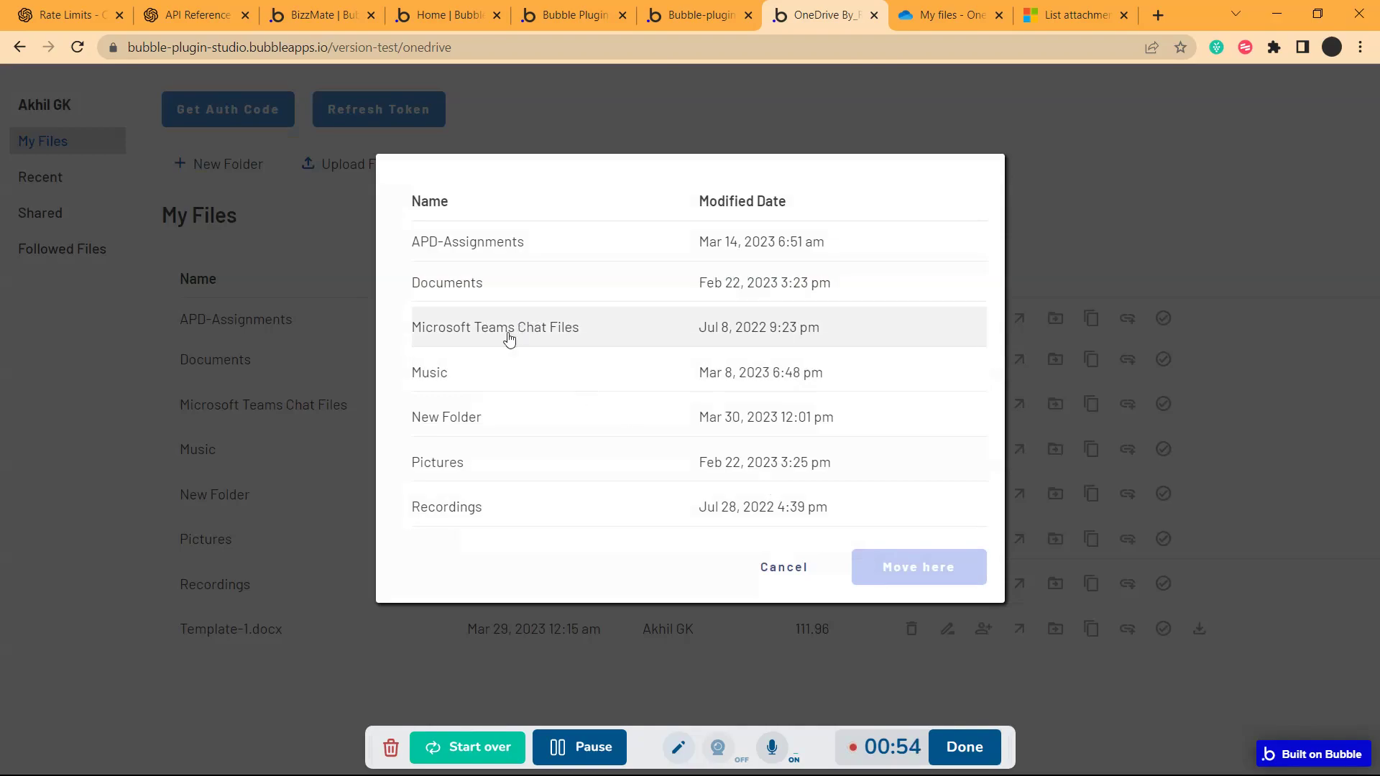
{"action": "left_click", "coordinate": [487, 413]}
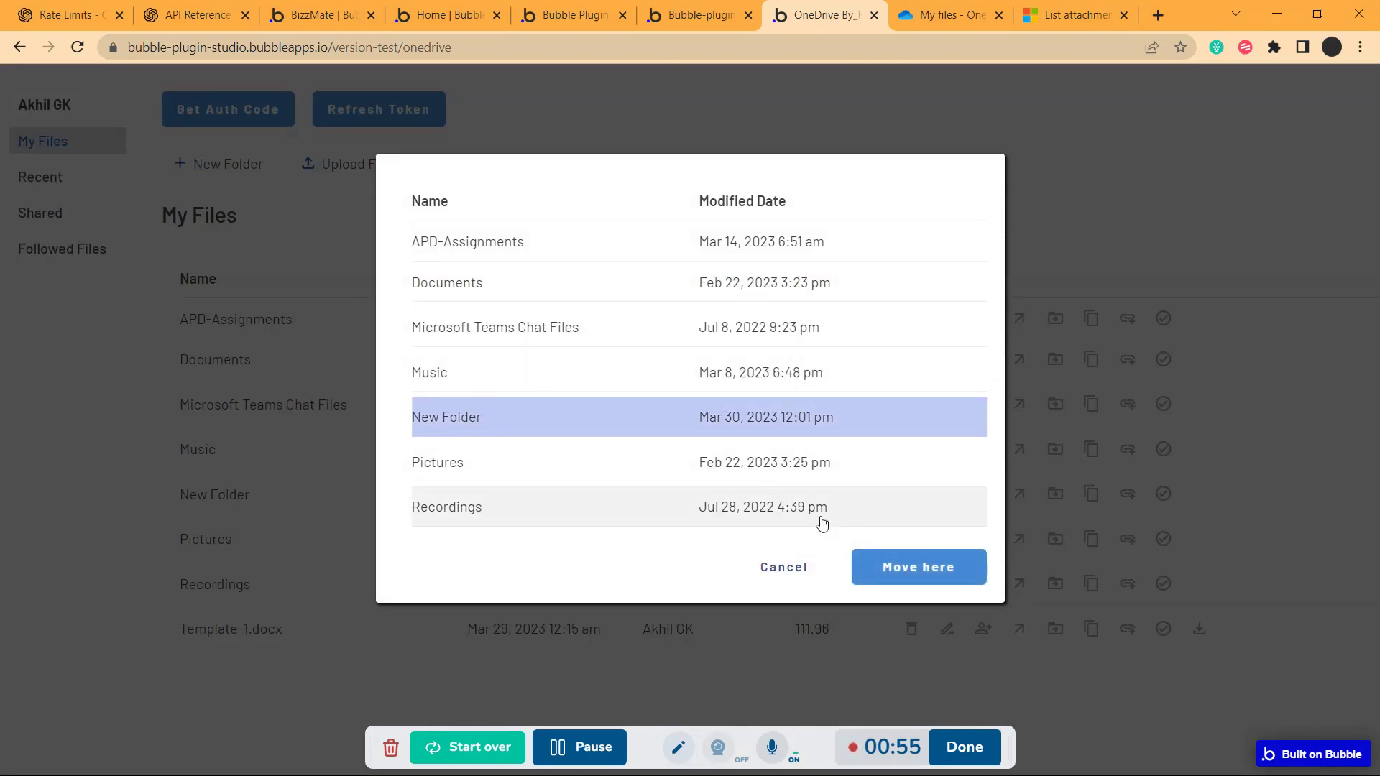
{"action": "left_click", "coordinate": [891, 567]}
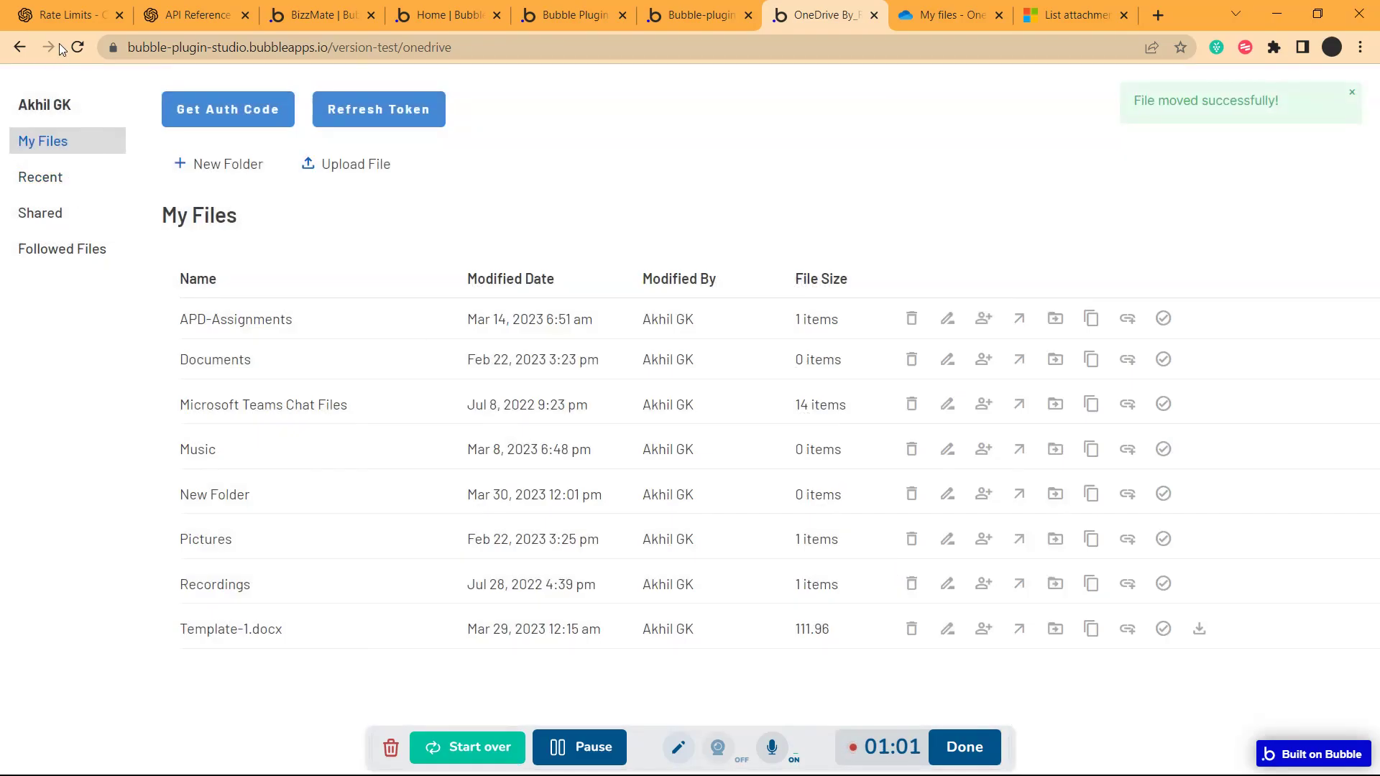
{"action": "left_click", "coordinate": [77, 47]}
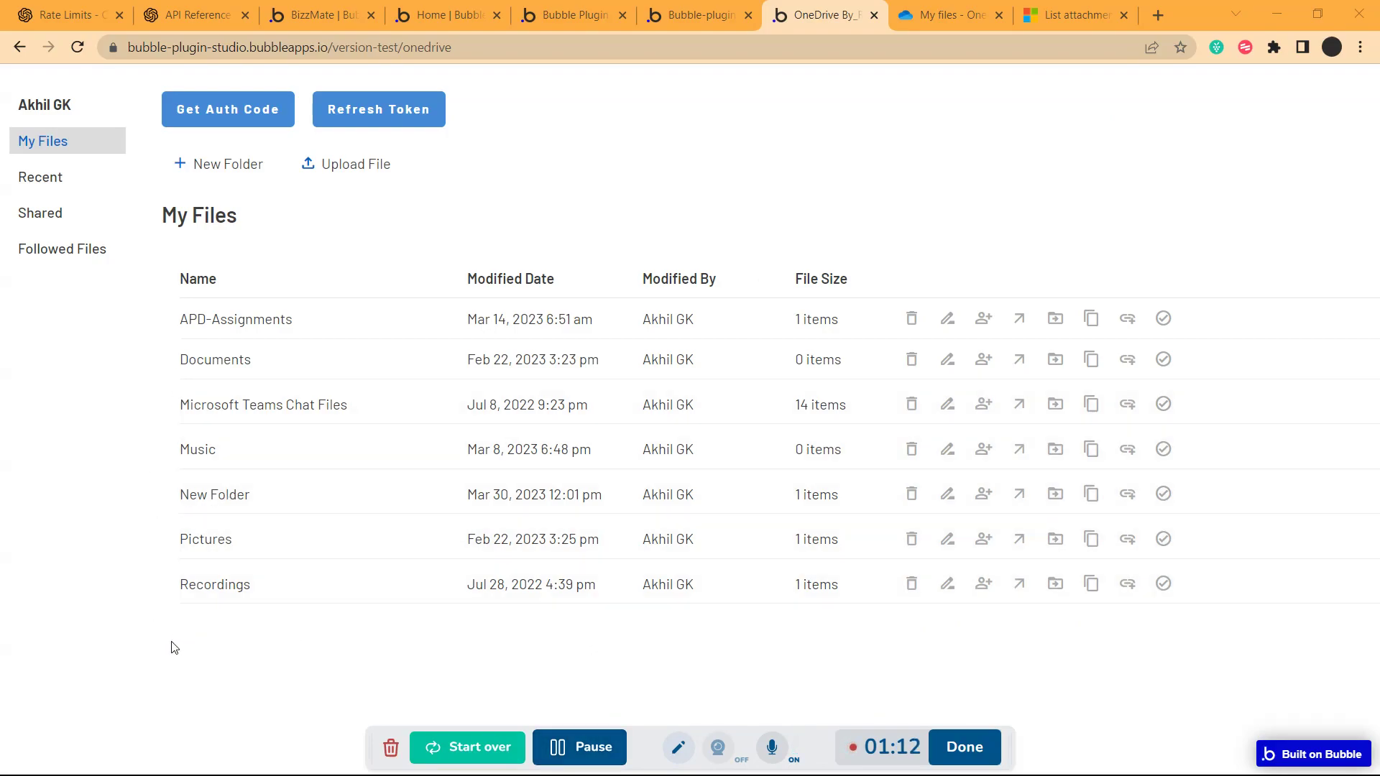
{"action": "left_click", "coordinate": [220, 501]}
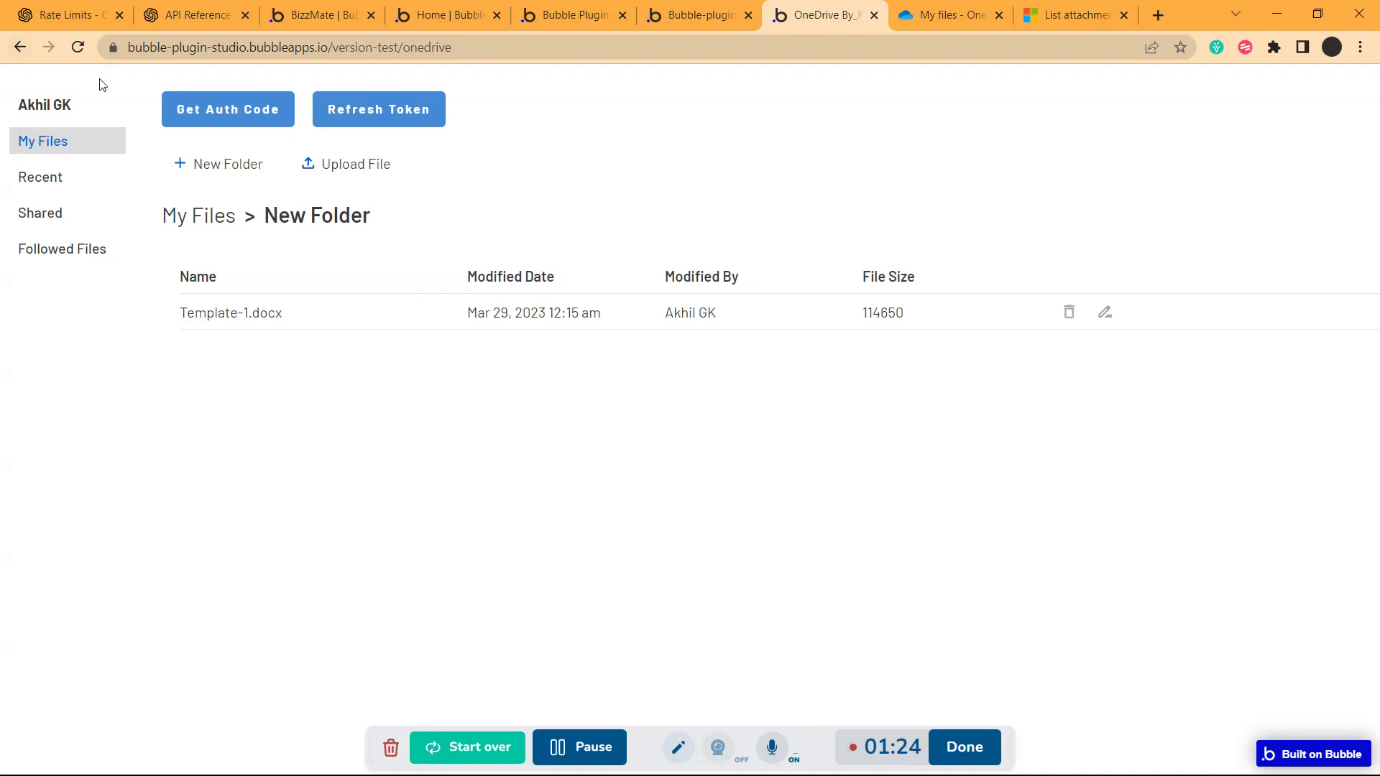
From My Files, copy the Recordings folder into New Folder
{"action": "left_click", "coordinate": [216, 221]}
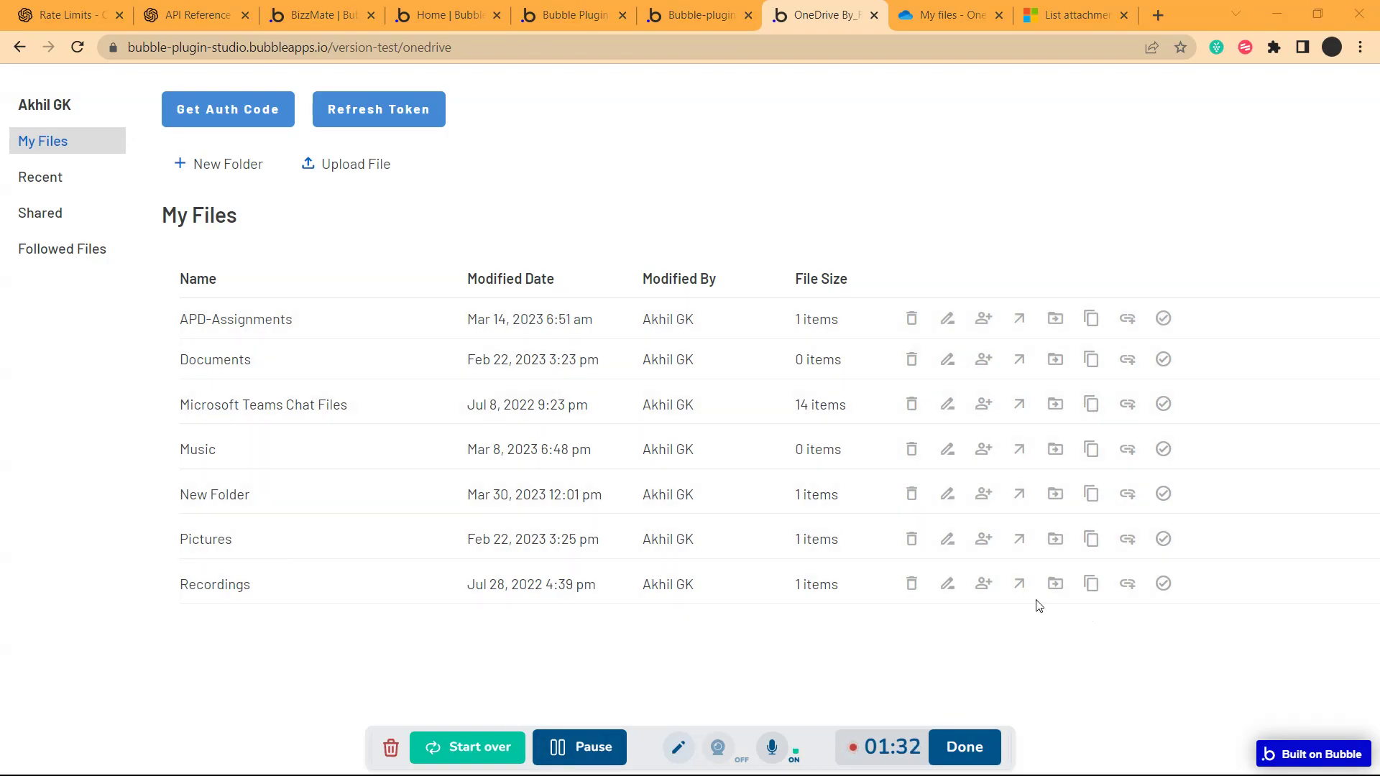
{"action": "left_click", "coordinate": [1092, 583]}
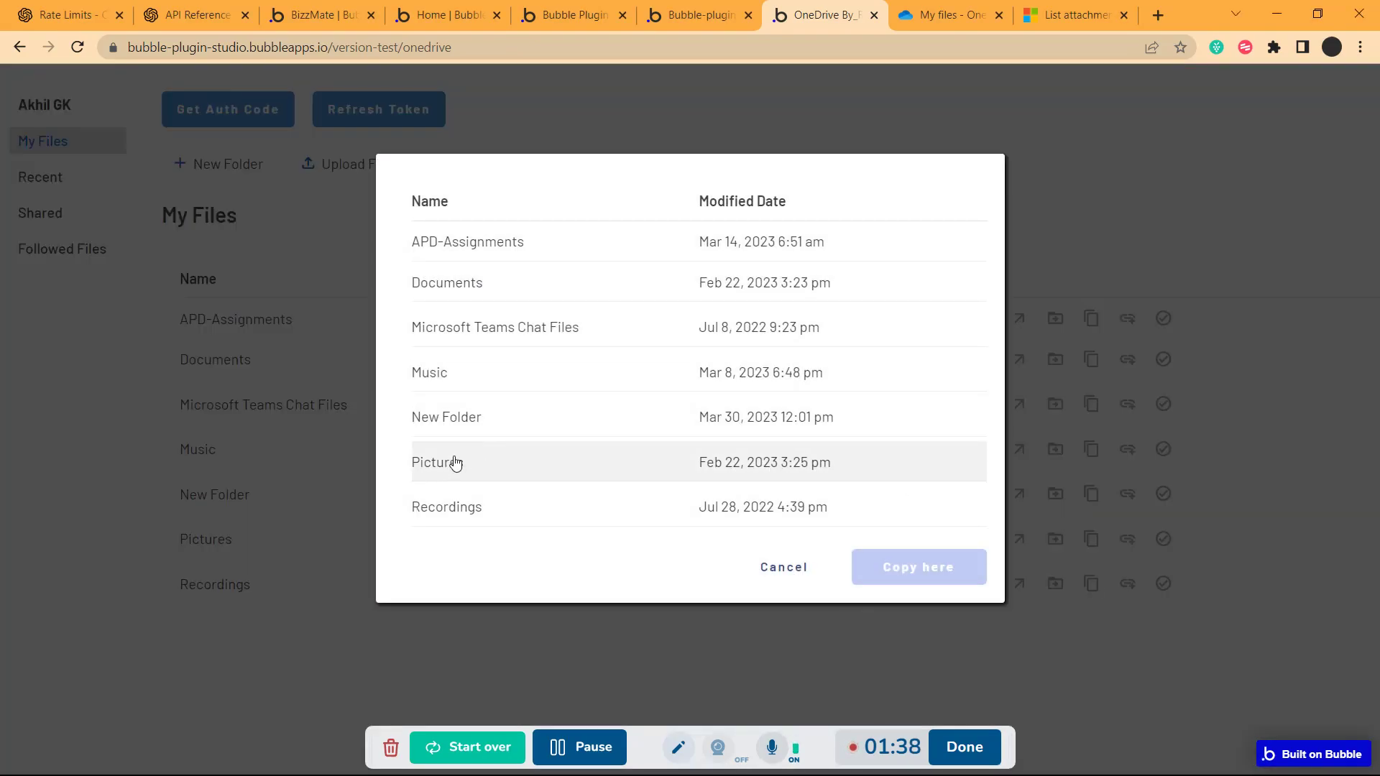
{"action": "left_click", "coordinate": [462, 421]}
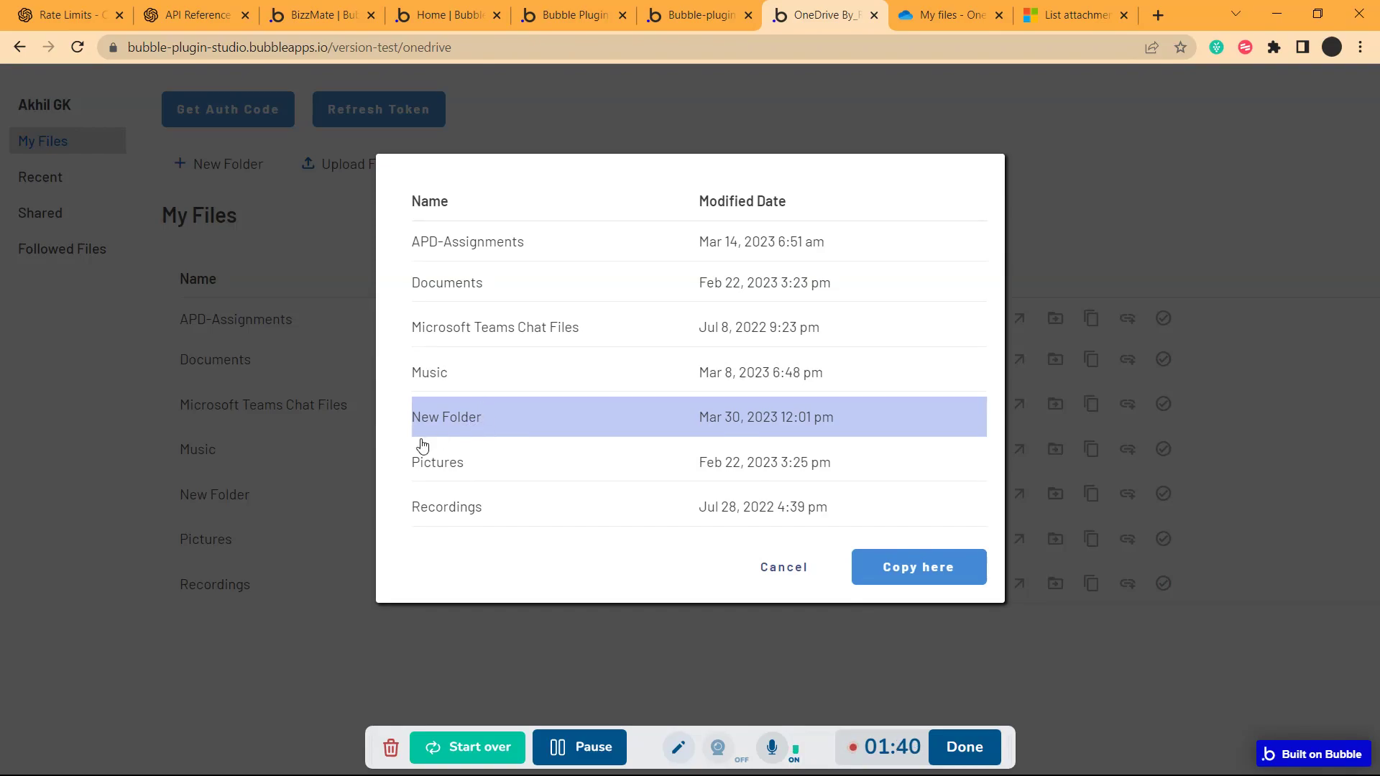
{"action": "left_click", "coordinate": [885, 567]}
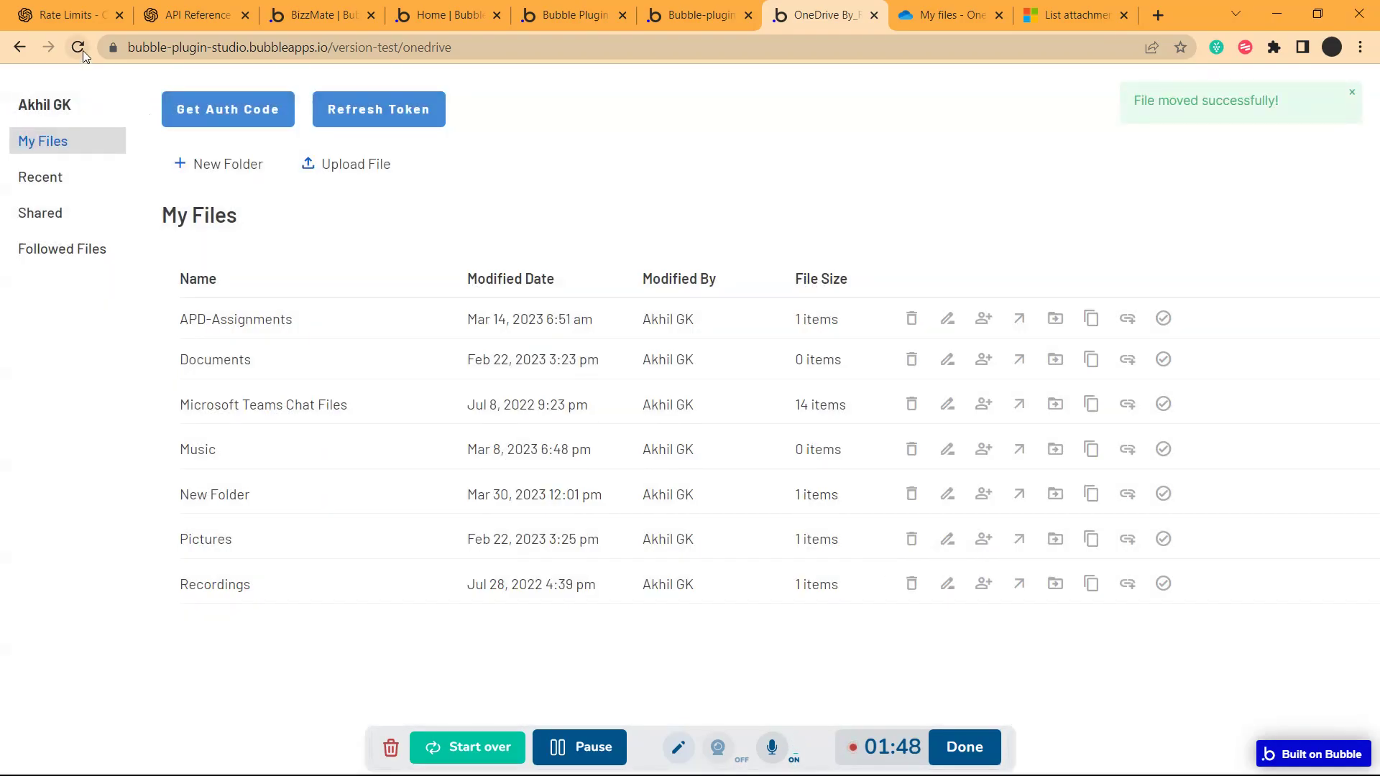
Reload and open New Folder to verify it holds Recordings and Template-1.docx
{"action": "left_click", "coordinate": [79, 48]}
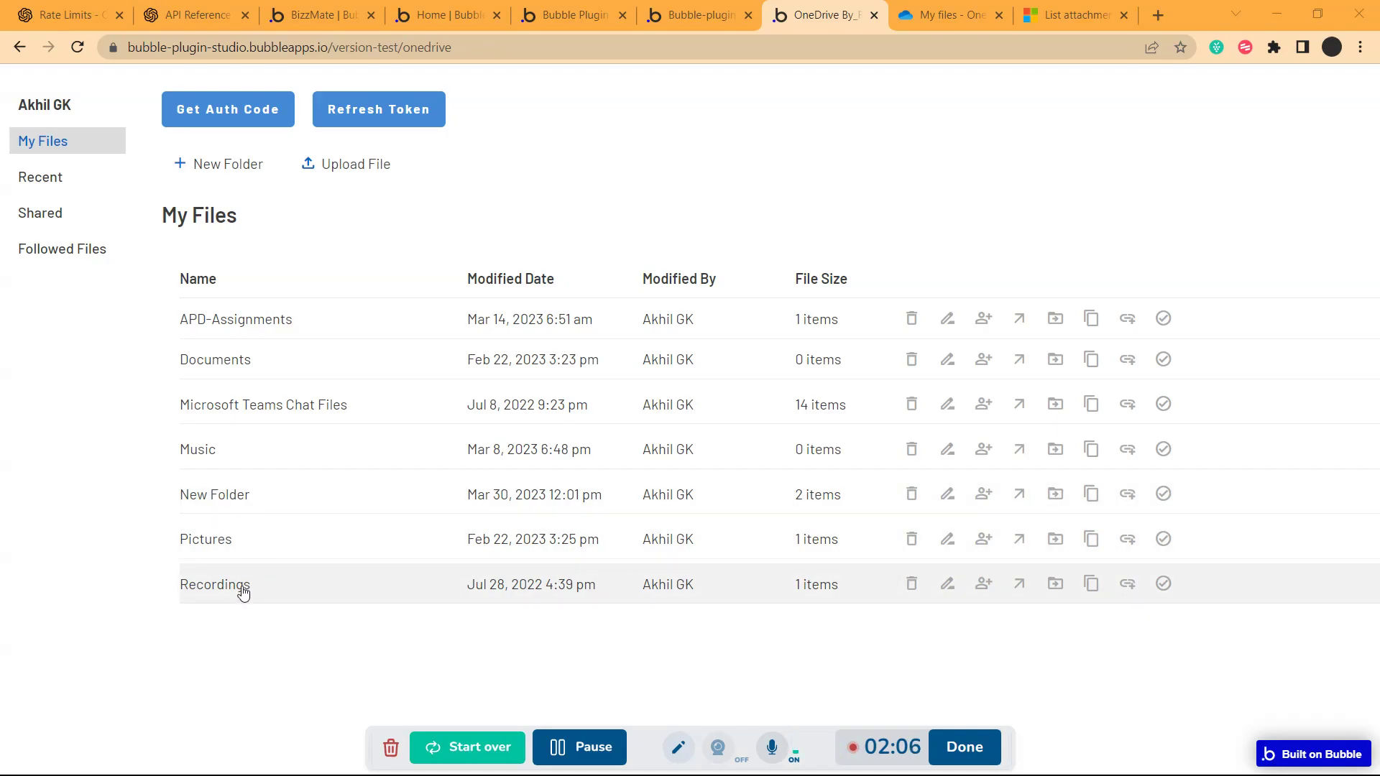
{"action": "left_click", "coordinate": [221, 496]}
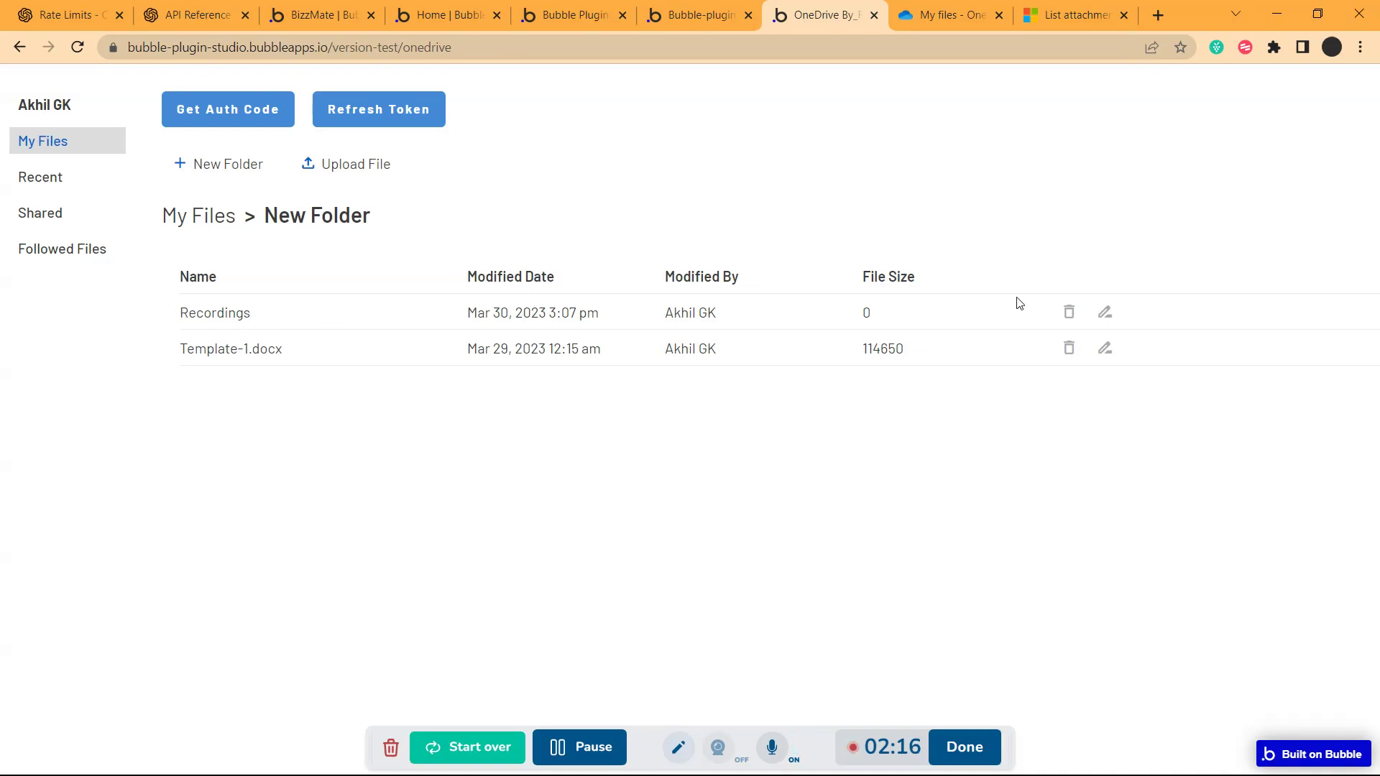
{"action": "left_click", "coordinate": [710, 12]}
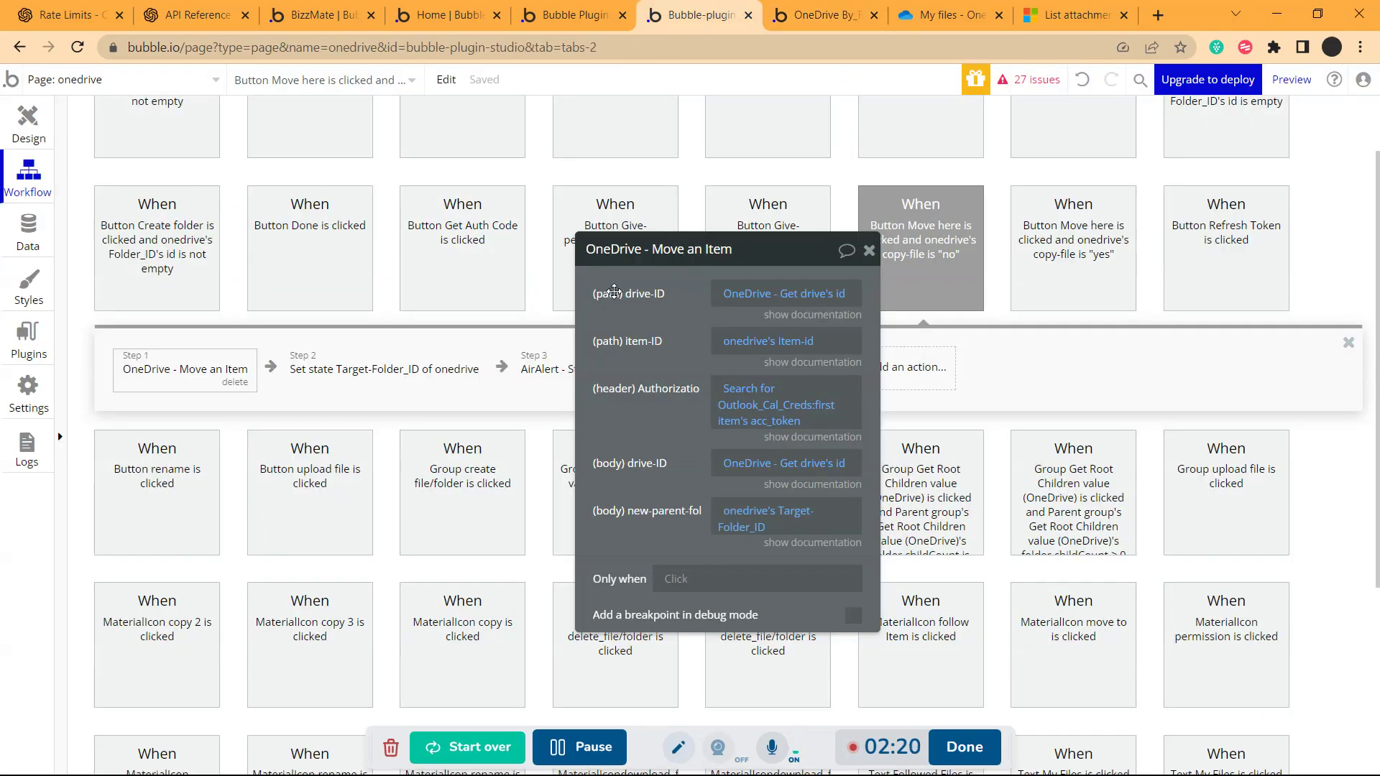
Review the OneDrive - Move an Item action's settings in the Move here workflow, then close them
{"action": "left_click_drag", "start_coordinate": [633, 305], "coordinate": [514, 279]}
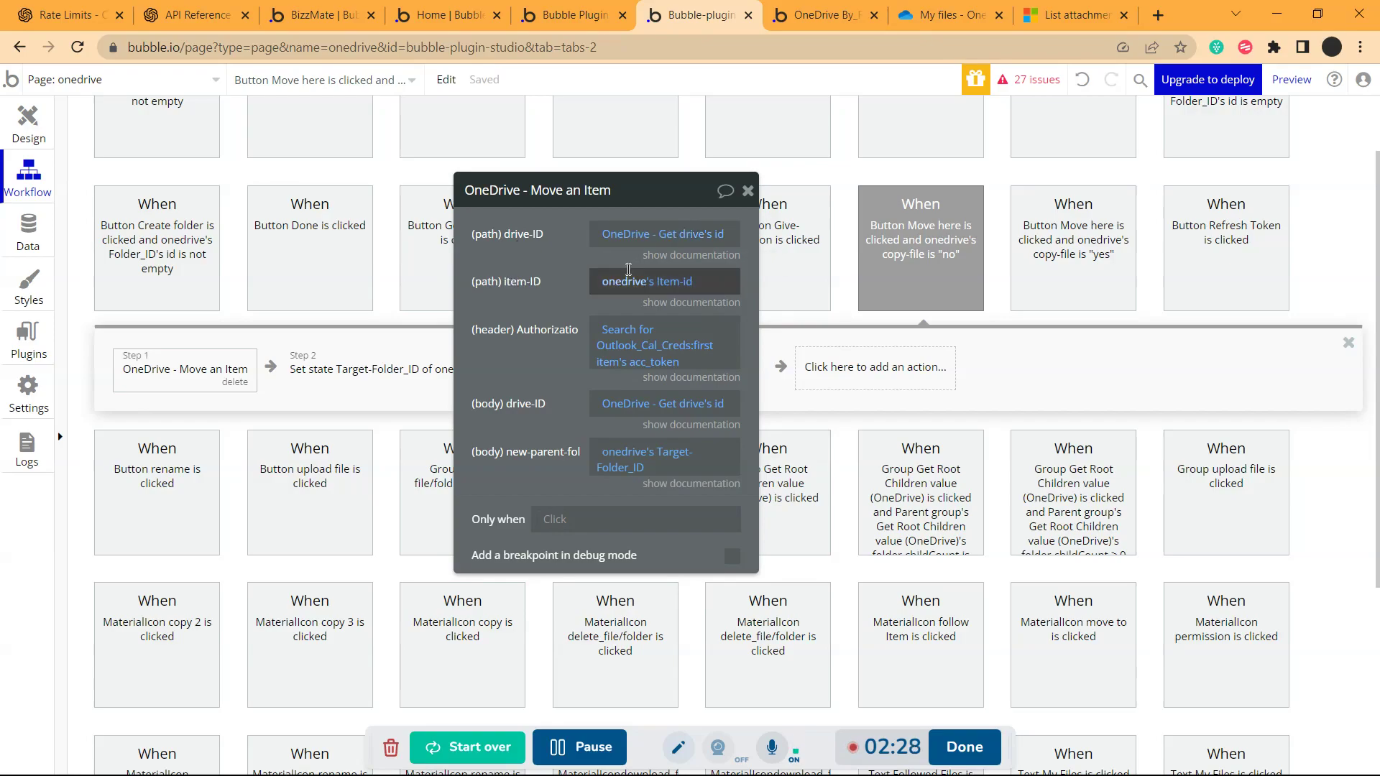
{"action": "mouse_move", "coordinate": [620, 285]}
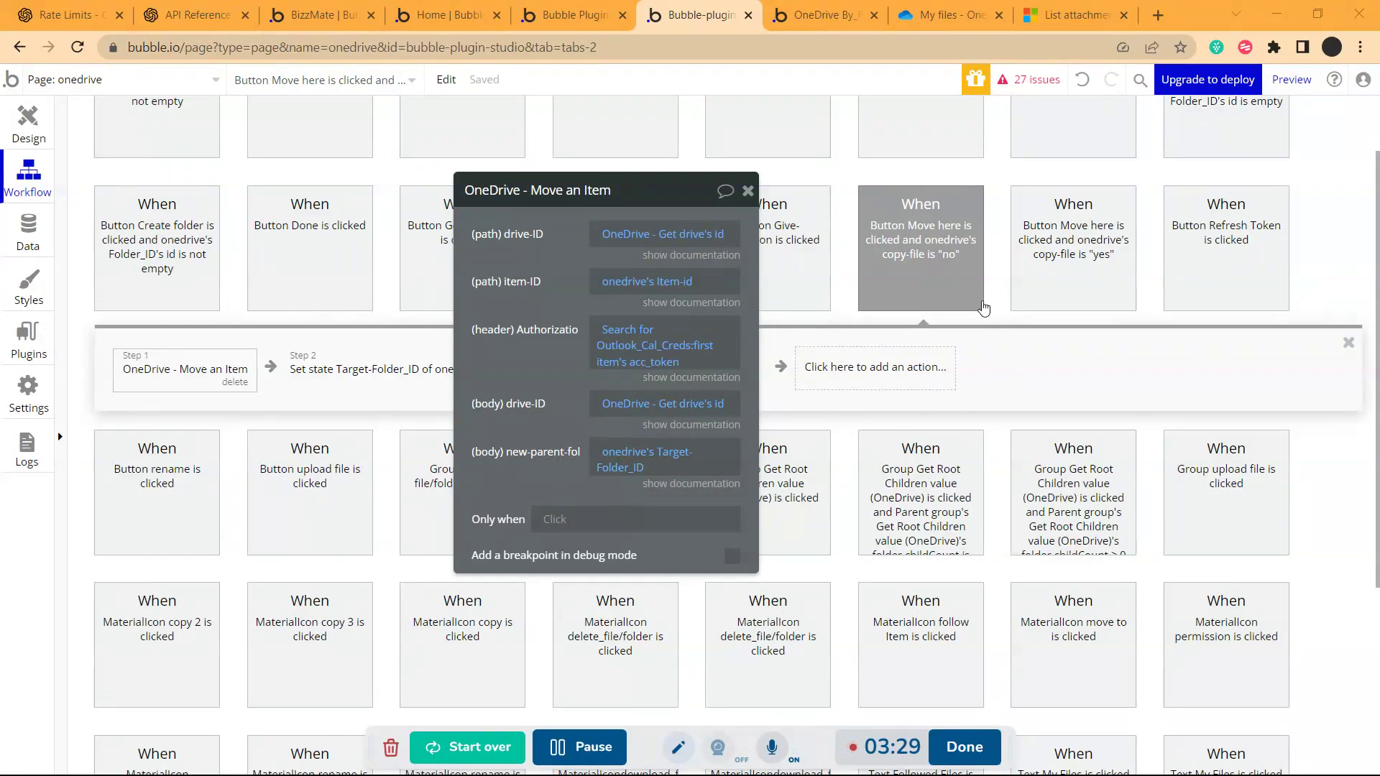
{"action": "left_click", "coordinate": [747, 191]}
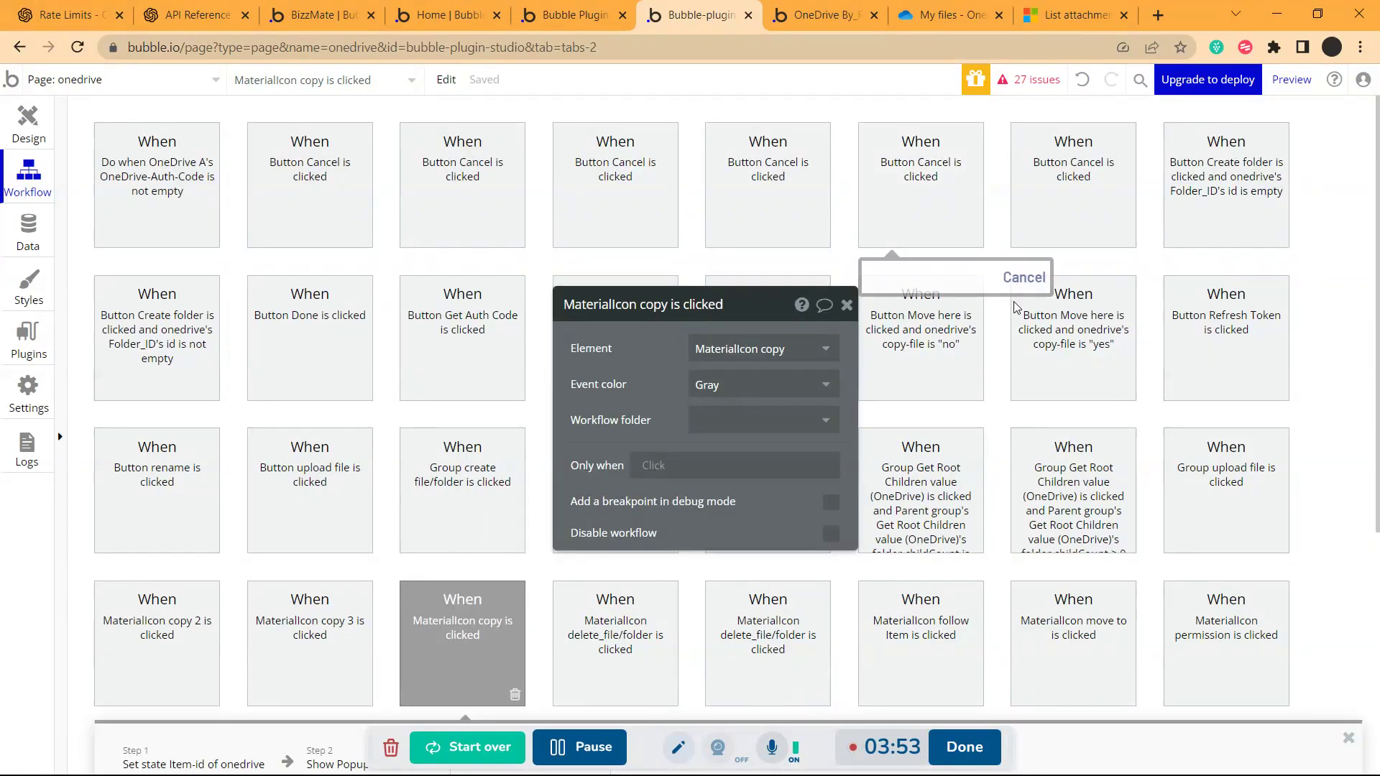
Open the Copy an Item action, view its parent-folder-ID documentation, and select the body name field
{"action": "left_click", "coordinate": [1063, 376]}
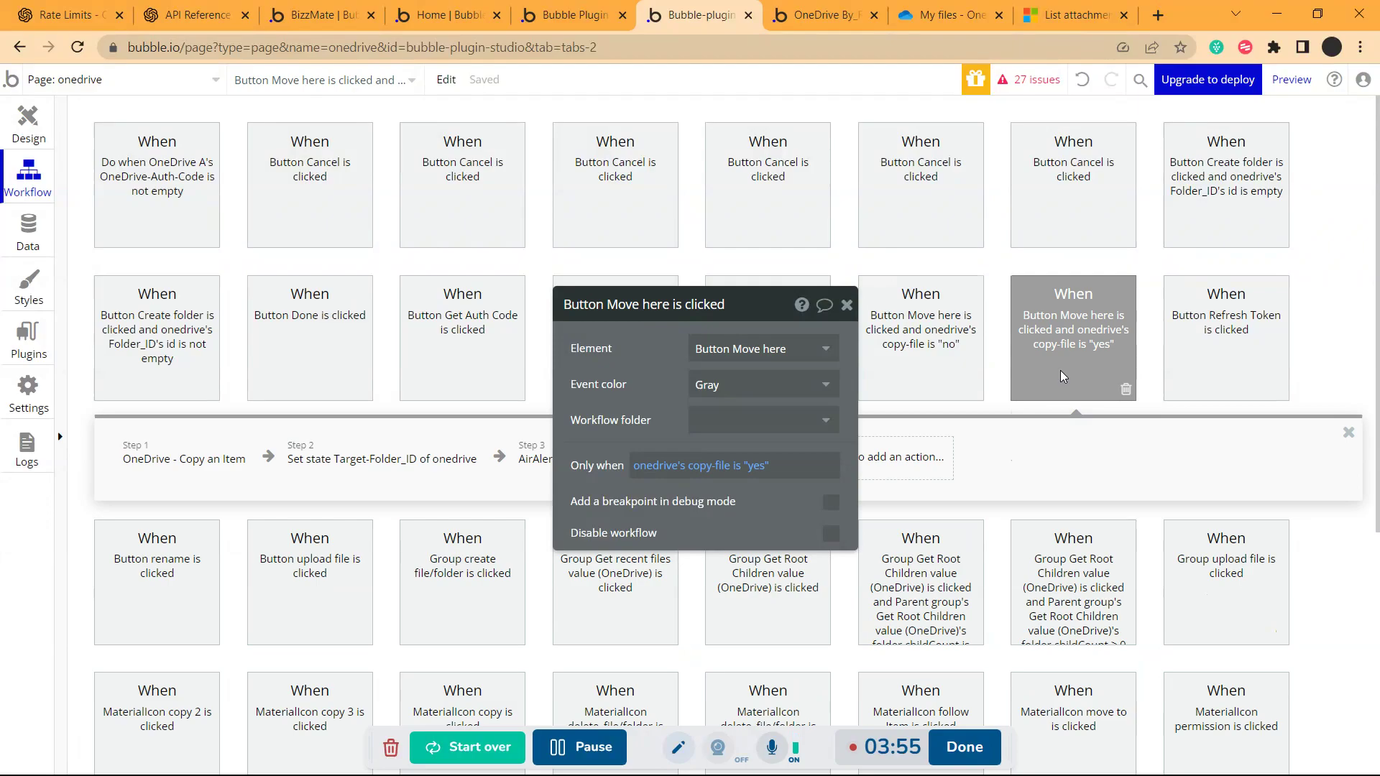
{"action": "left_click", "coordinate": [183, 461]}
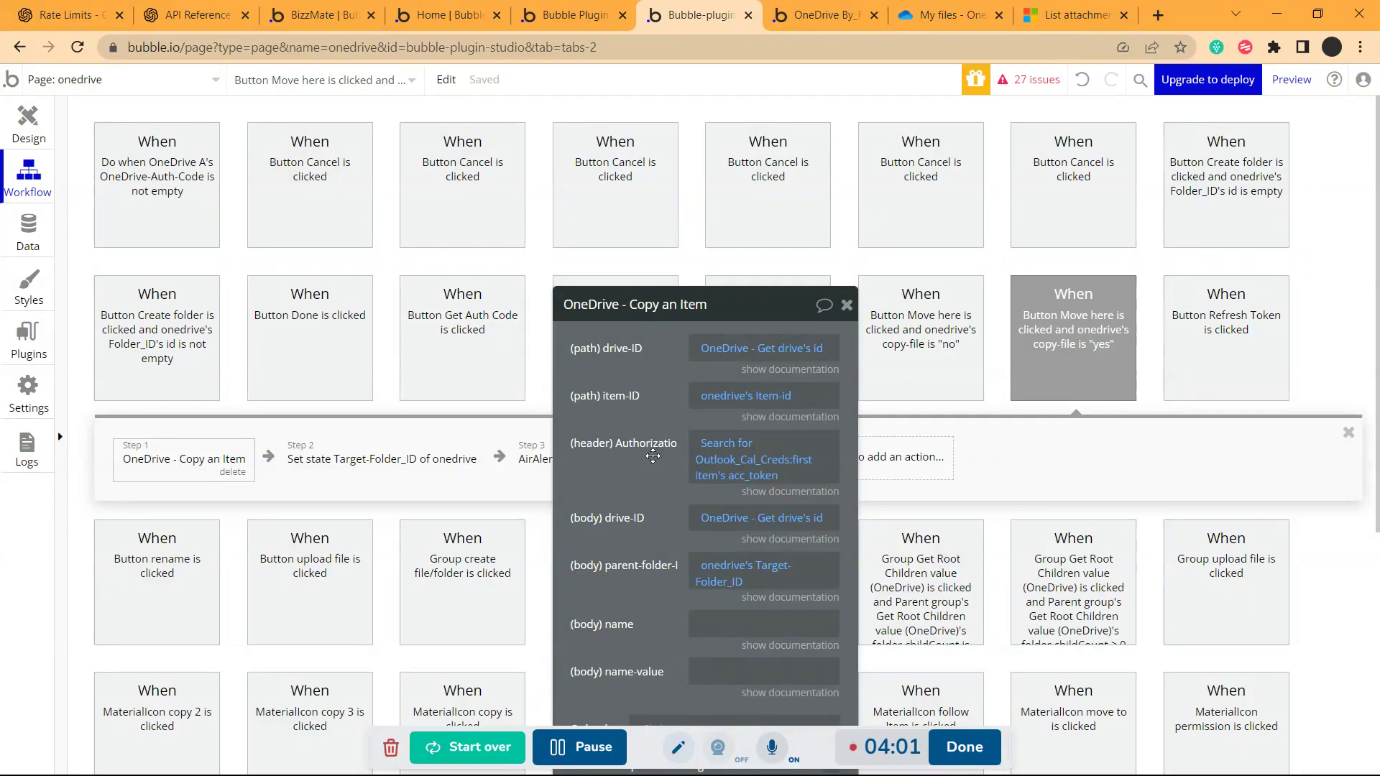
{"action": "left_click_drag", "start_coordinate": [652, 455], "coordinate": [623, 354]}
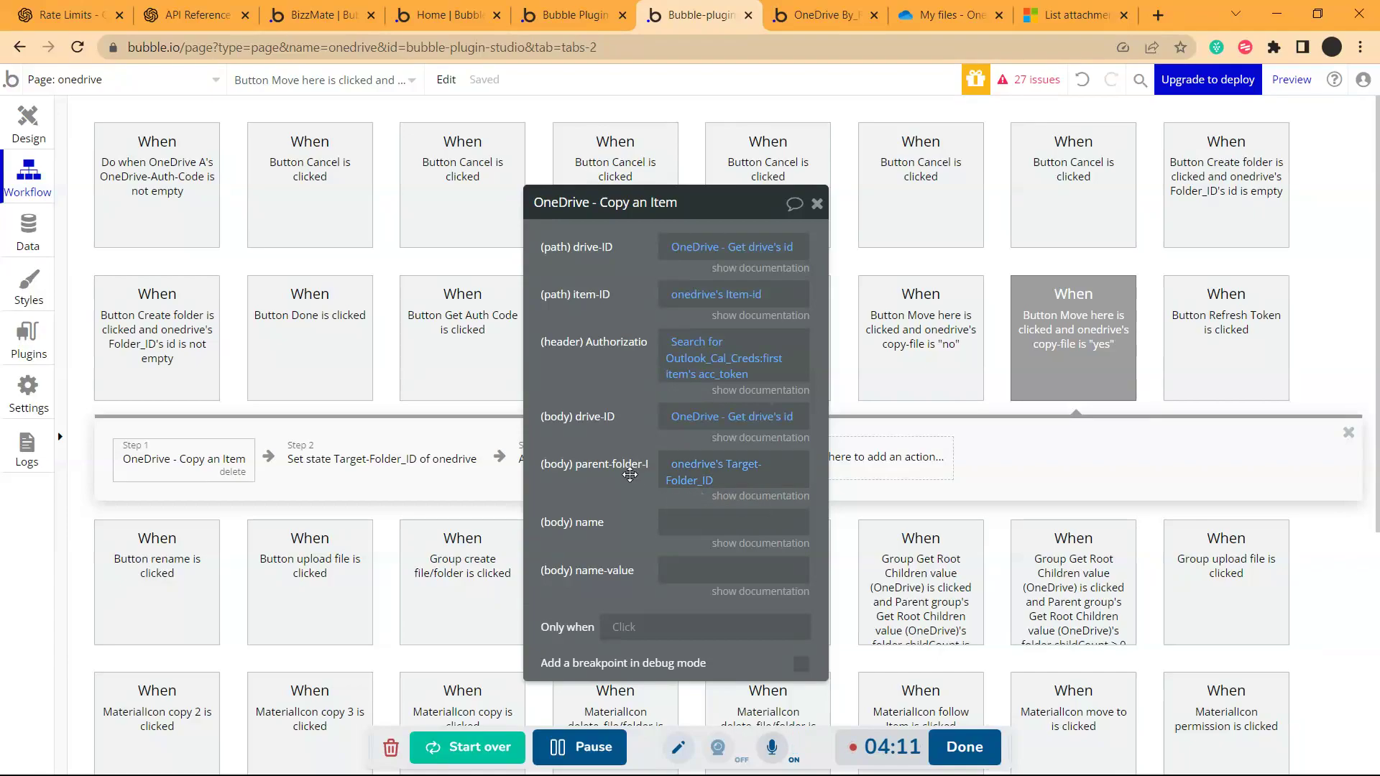
{"action": "left_click", "coordinate": [731, 497]}
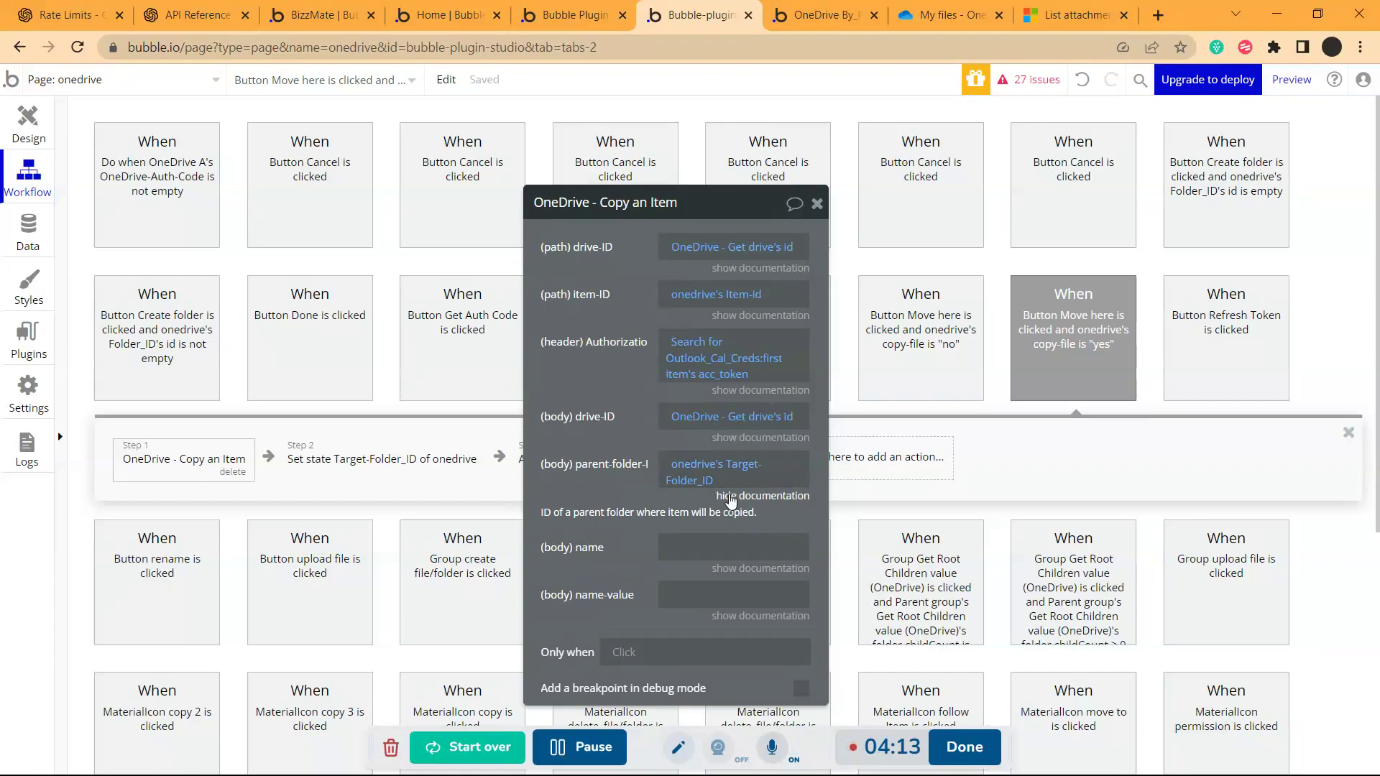
{"action": "left_click", "coordinate": [731, 496]}
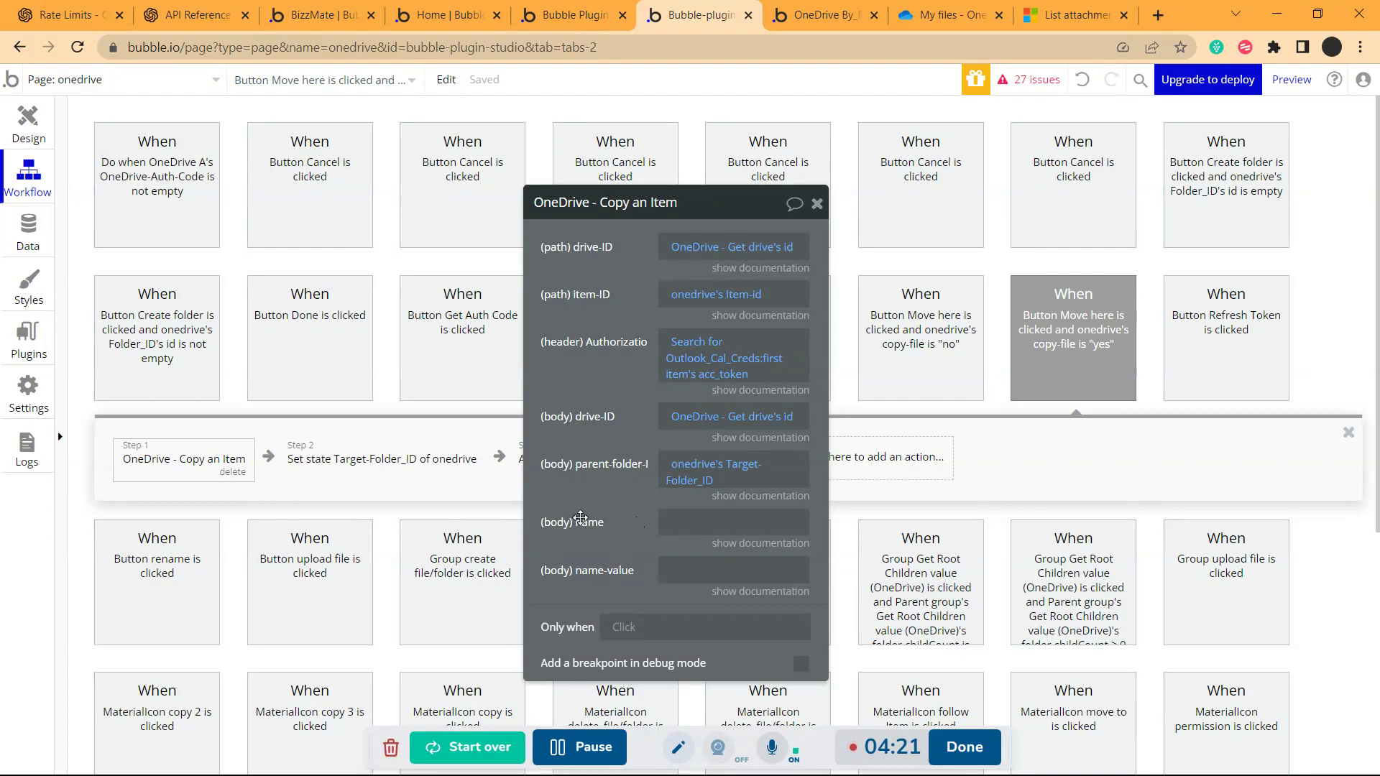
{"action": "left_click", "coordinate": [678, 525]}
{"action": "type", "text": "name"}
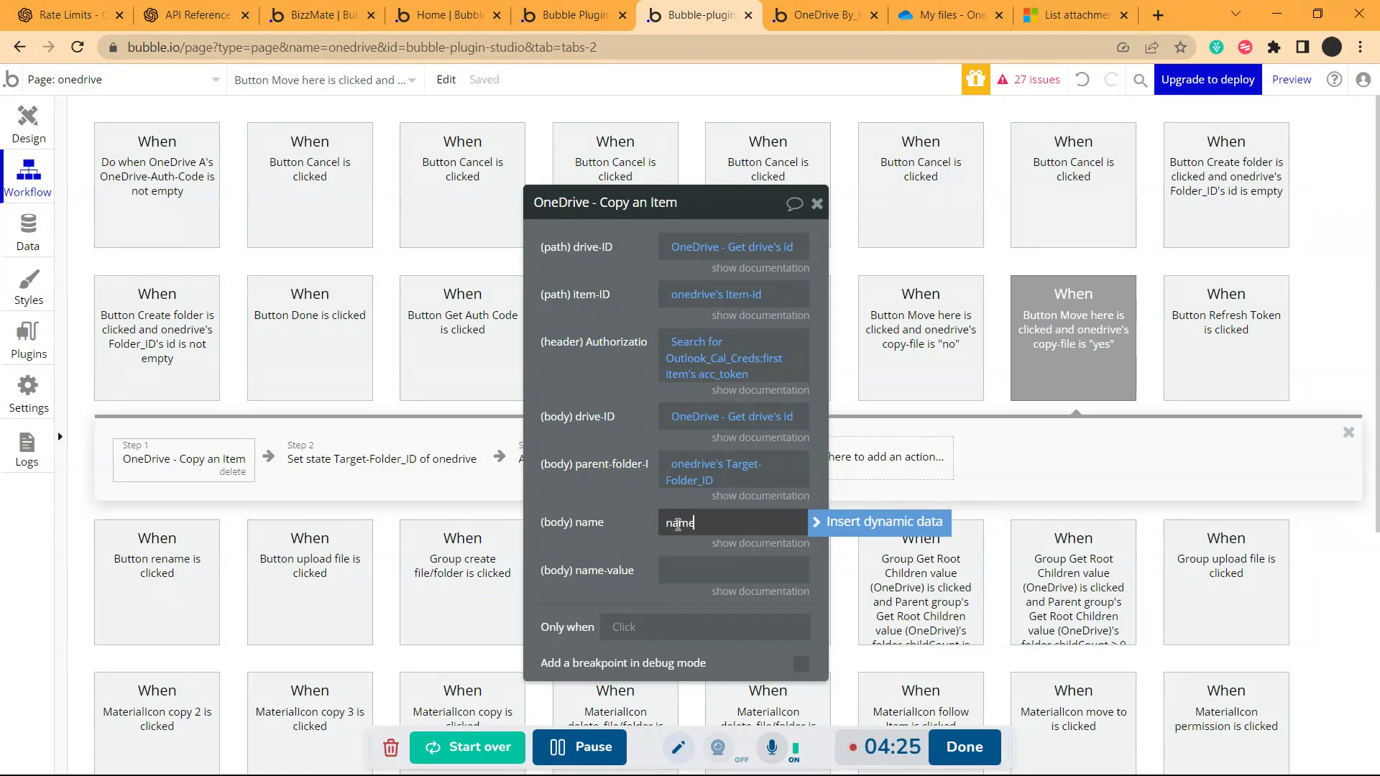
{"action": "left_click", "coordinate": [629, 524]}
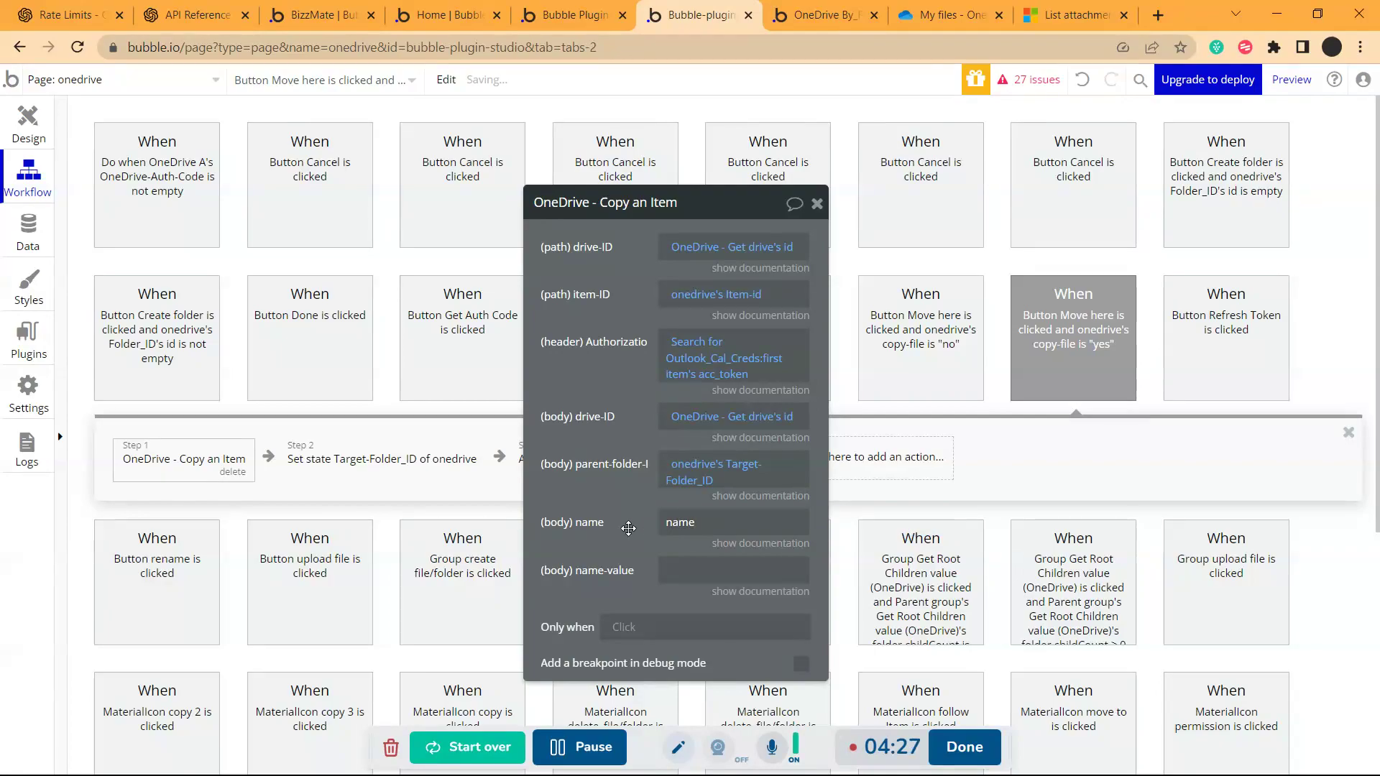
{"action": "left_click", "coordinate": [668, 569]}
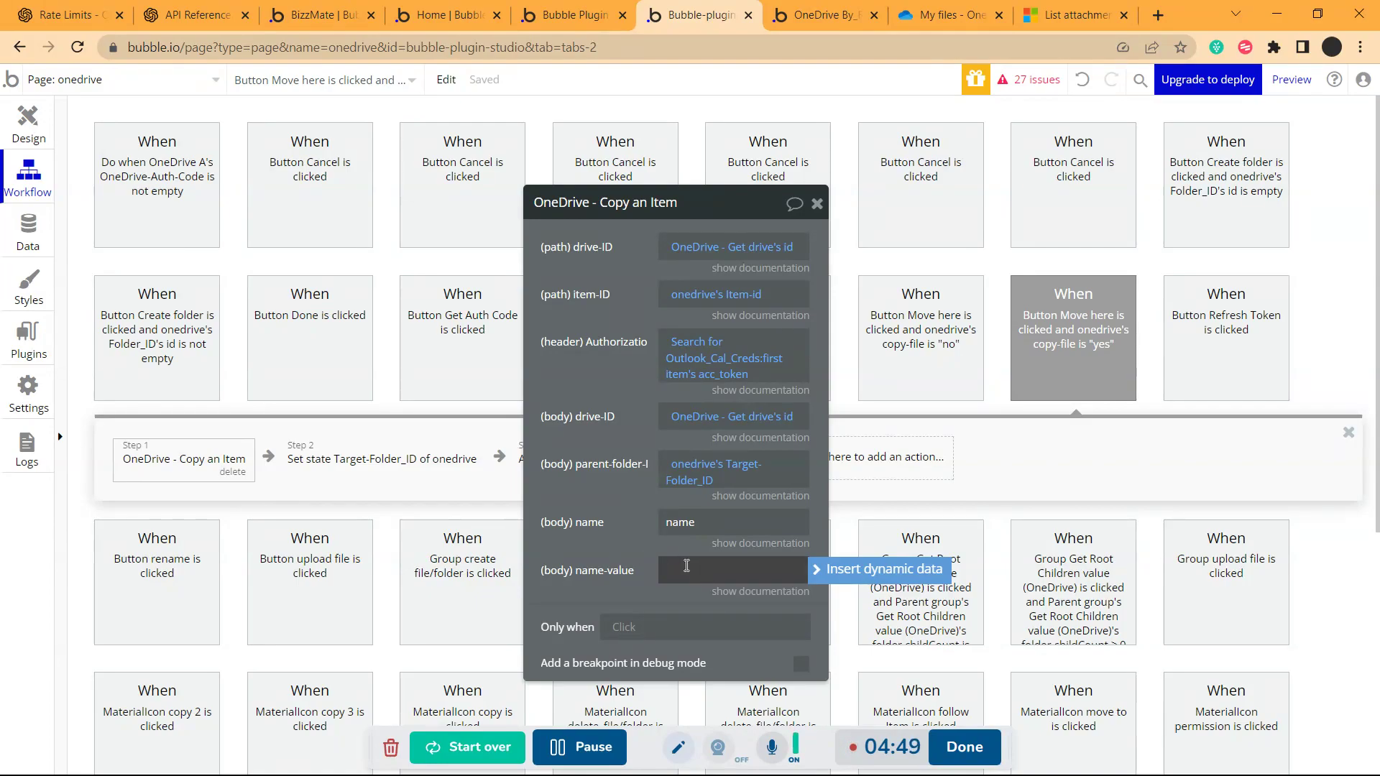
{"action": "left_click", "coordinate": [676, 565]}
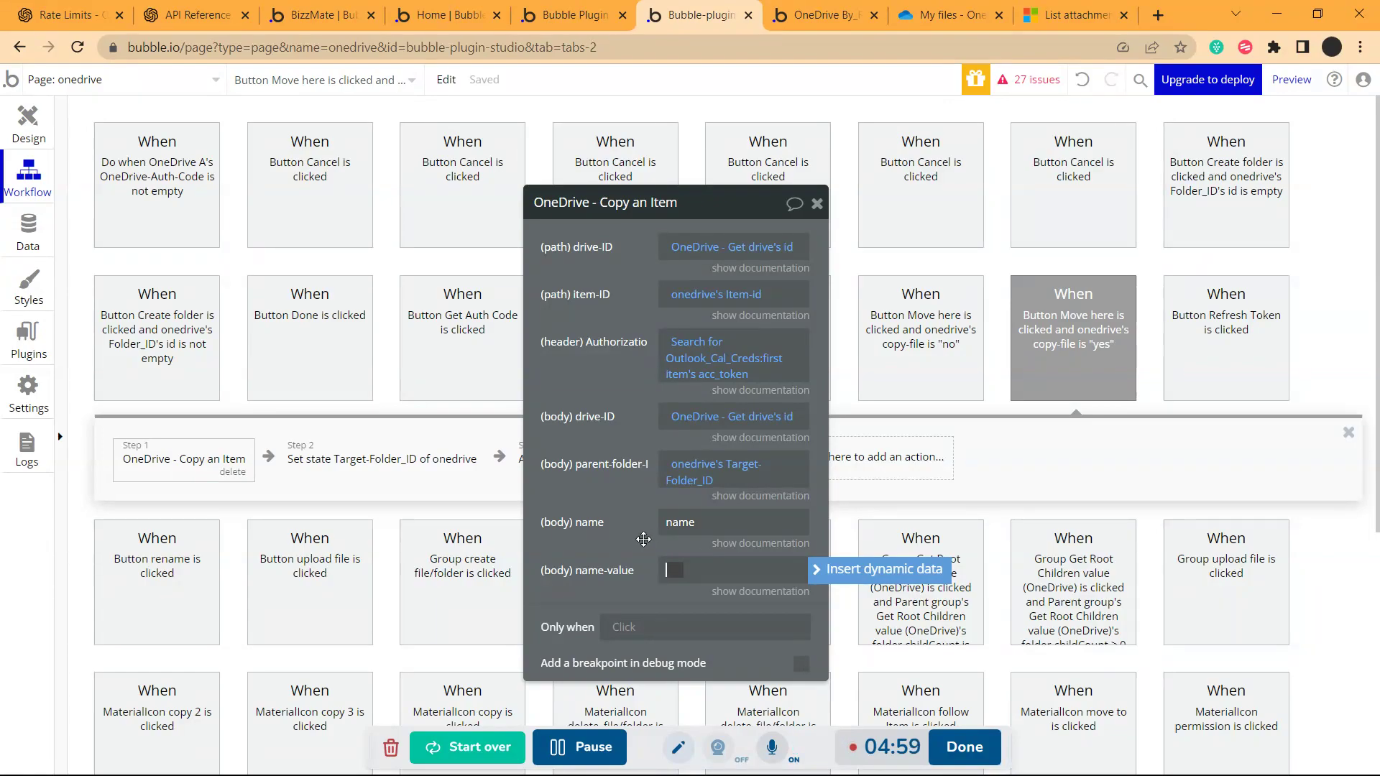
{"action": "left_click", "coordinate": [704, 534]}
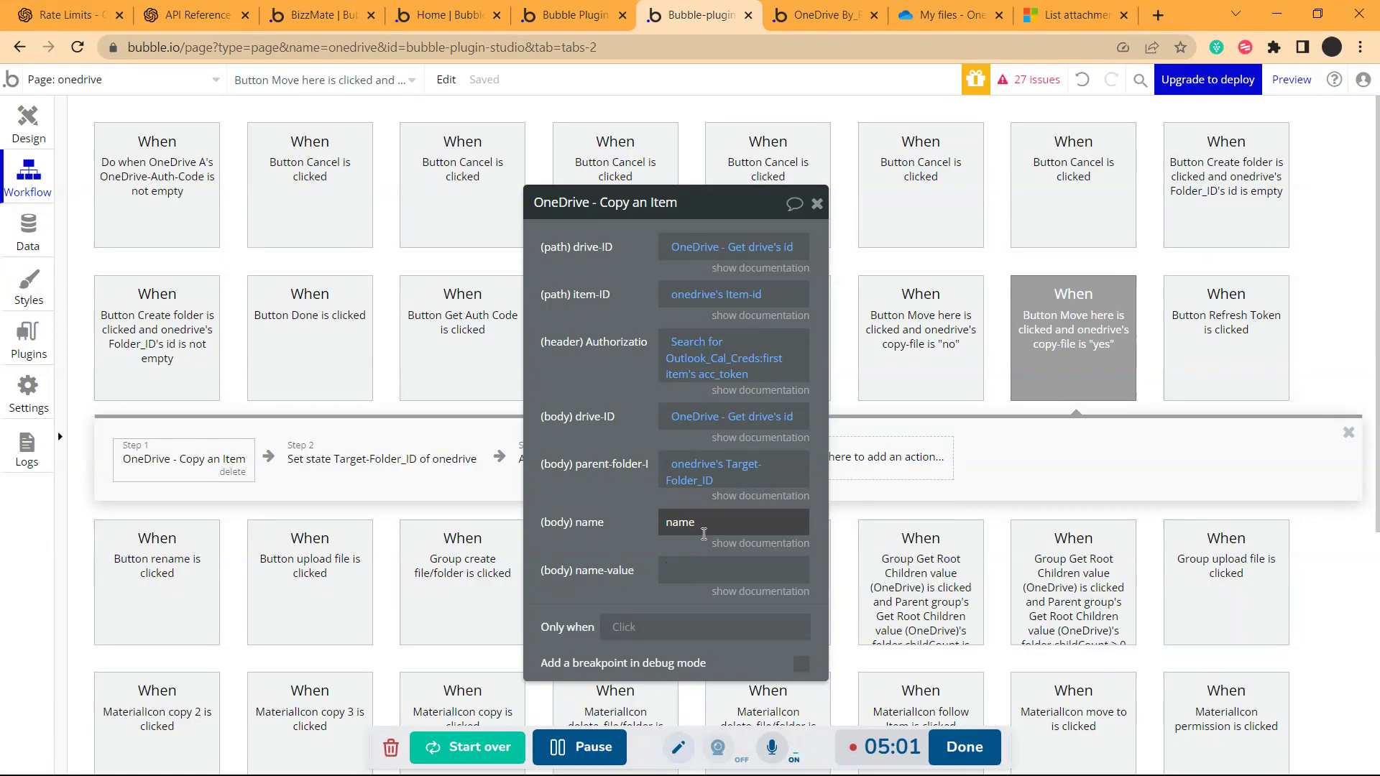
{"action": "double_click", "coordinate": [704, 533]}
{"action": "key", "text": "BackSpace"}
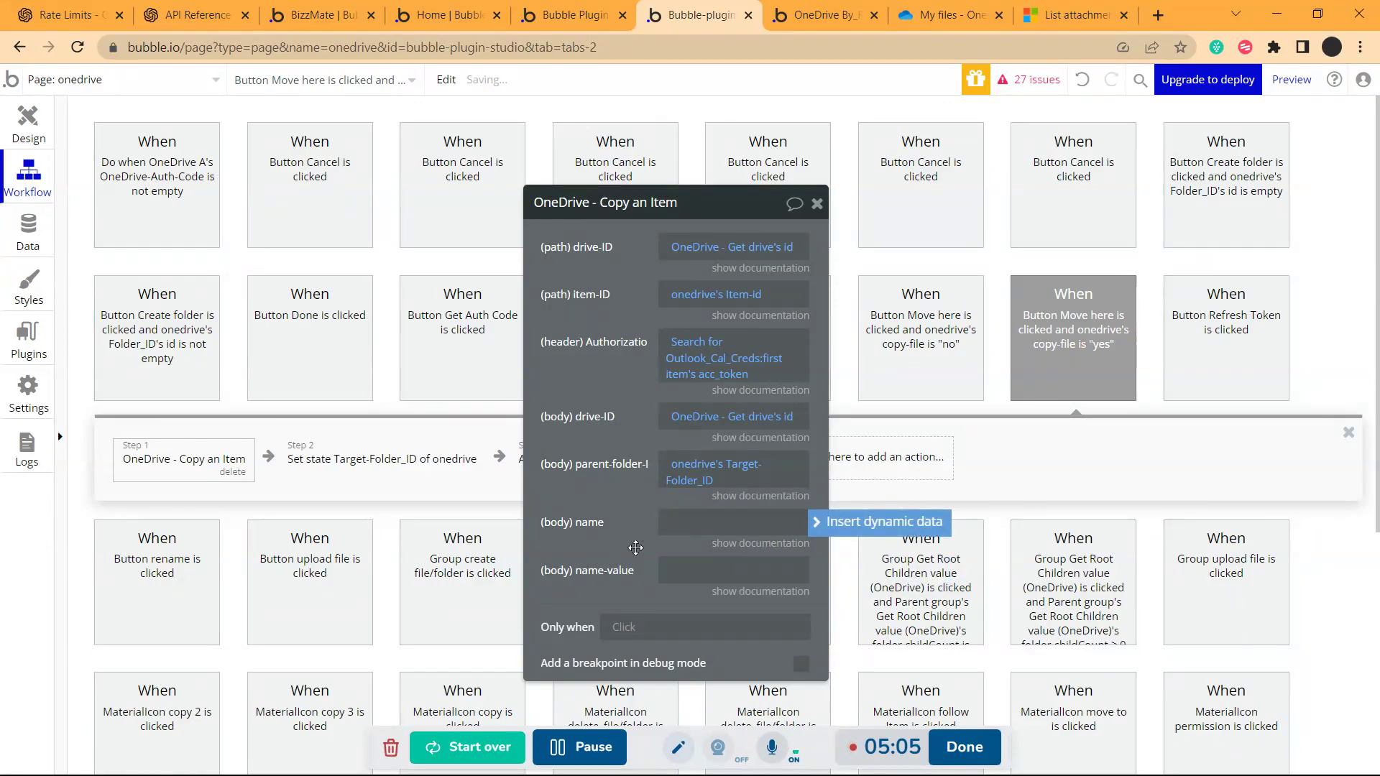
{"action": "left_click", "coordinate": [683, 525]}
{"action": "type", "text": "n"}
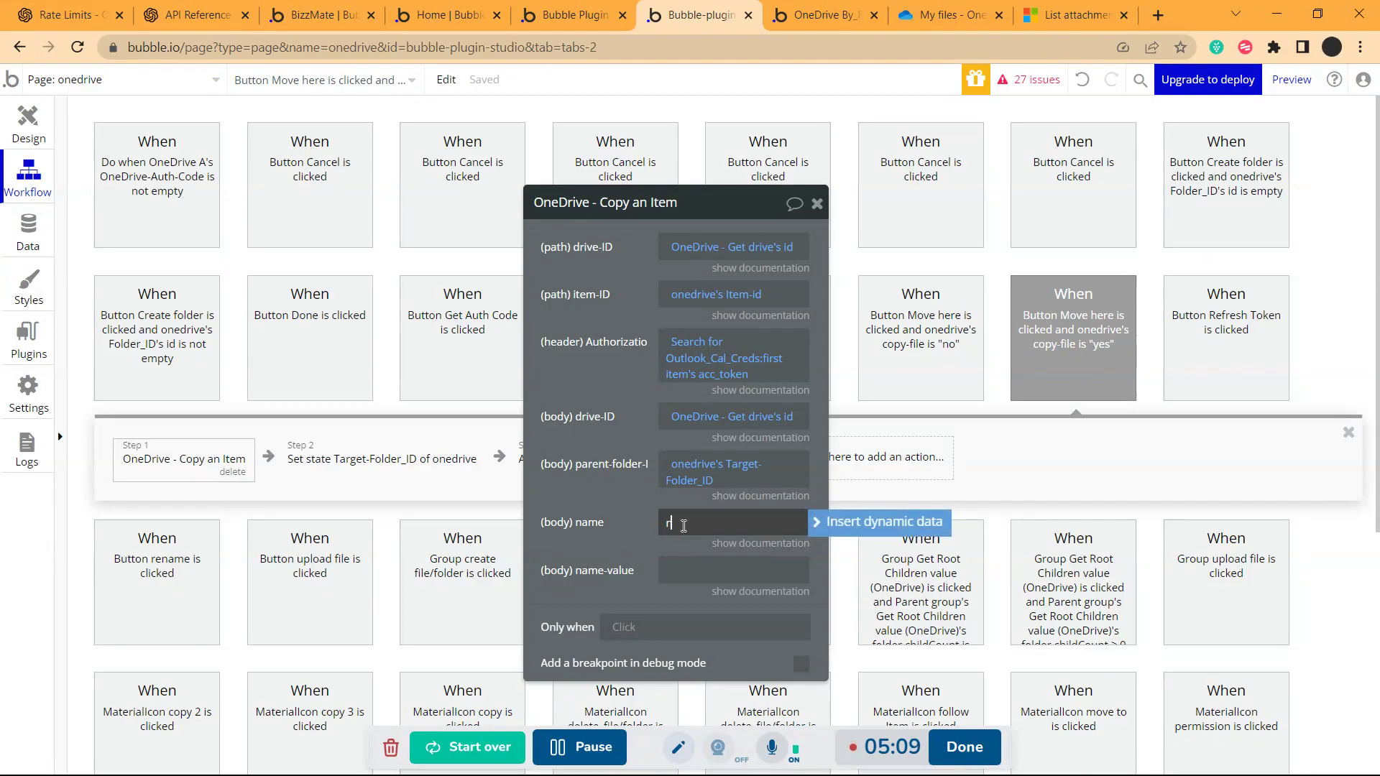
{"action": "type", "text": "ame"}
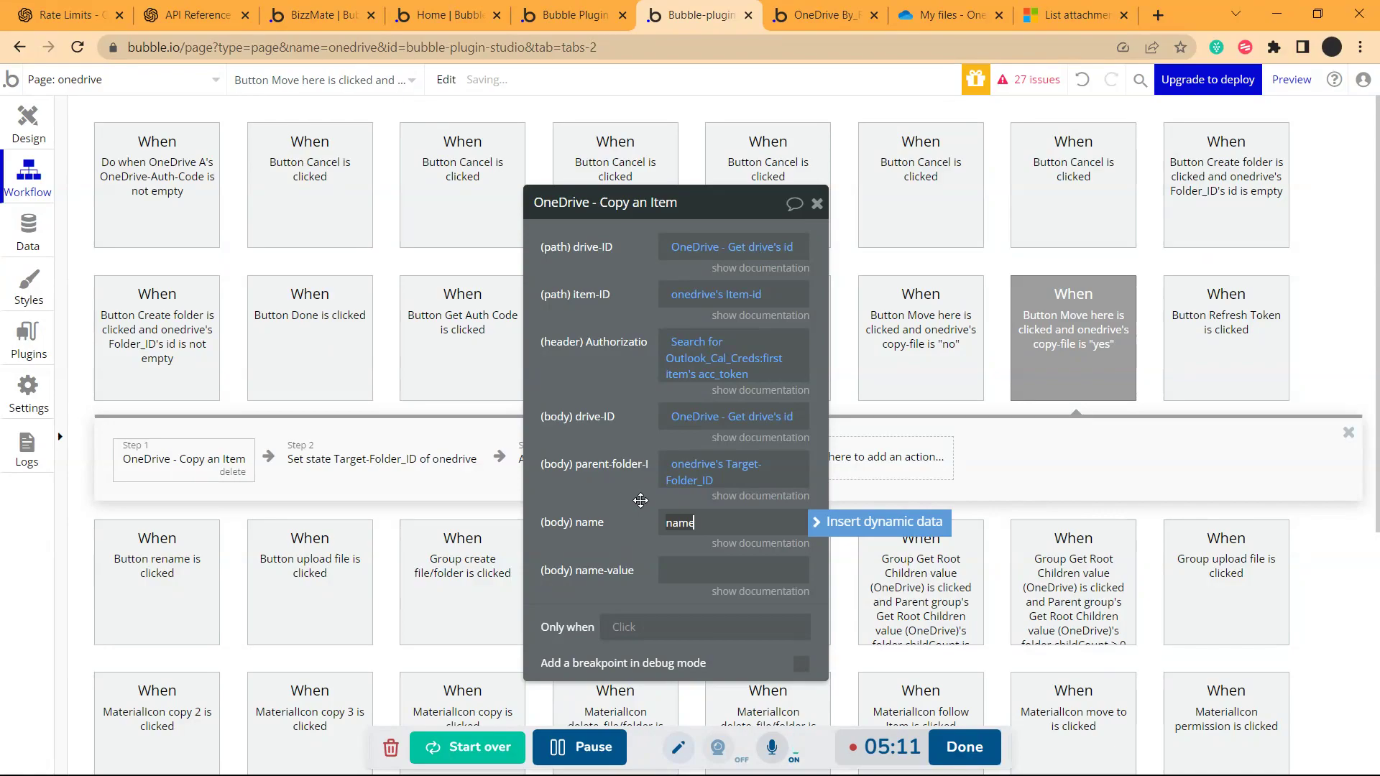
{"action": "left_click", "coordinate": [640, 500]}
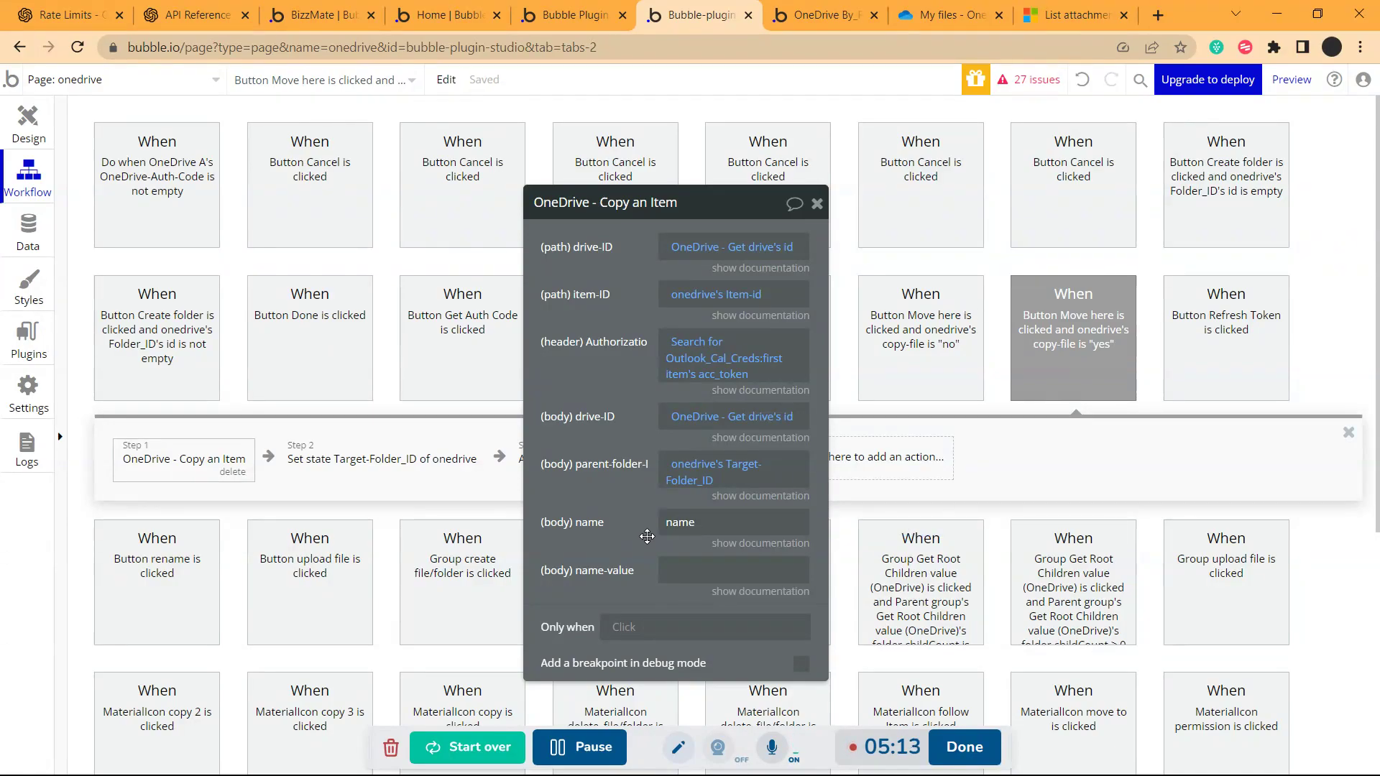
{"action": "left_click", "coordinate": [676, 562]}
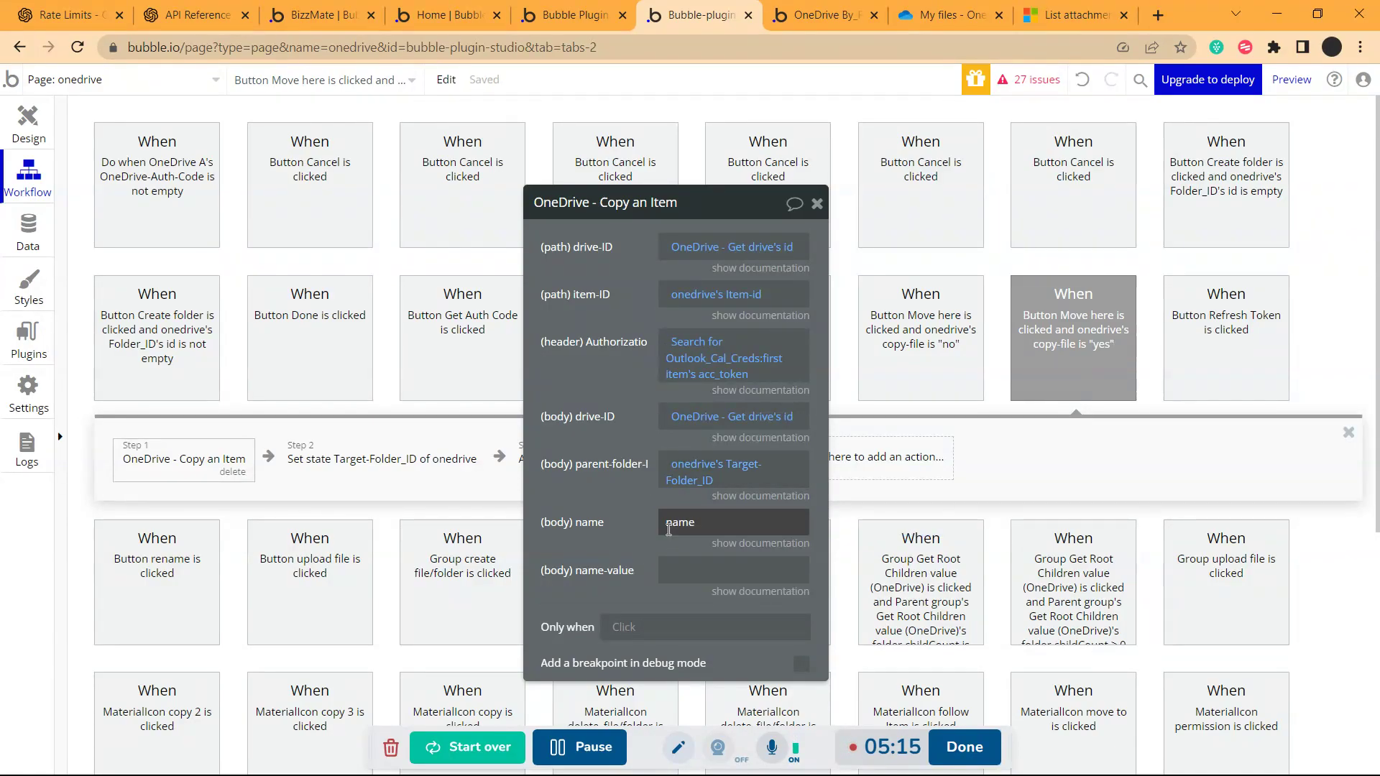
{"action": "double_click", "coordinate": [679, 523]}
{"action": "left_click", "coordinate": [676, 564]}
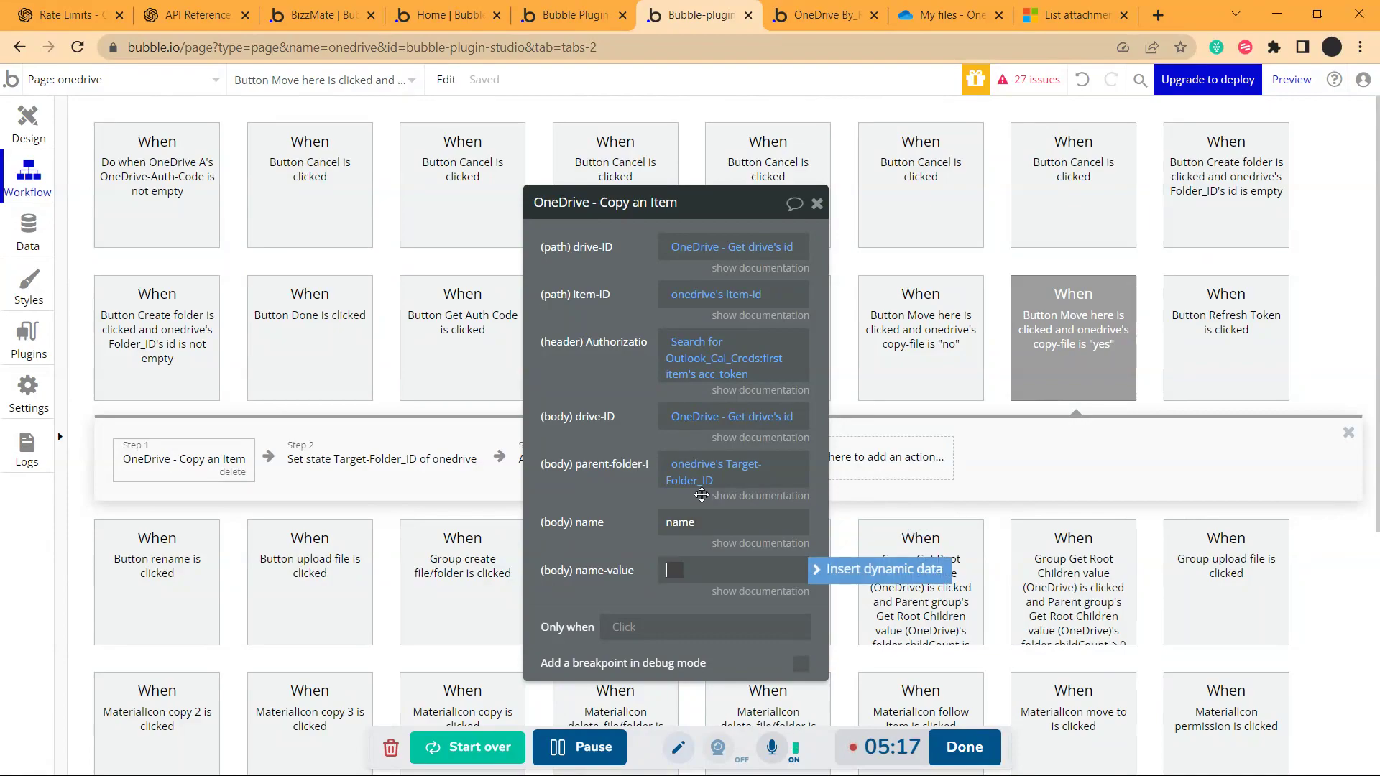
{"action": "left_click", "coordinate": [704, 523]}
{"action": "double_click", "coordinate": [703, 523]}
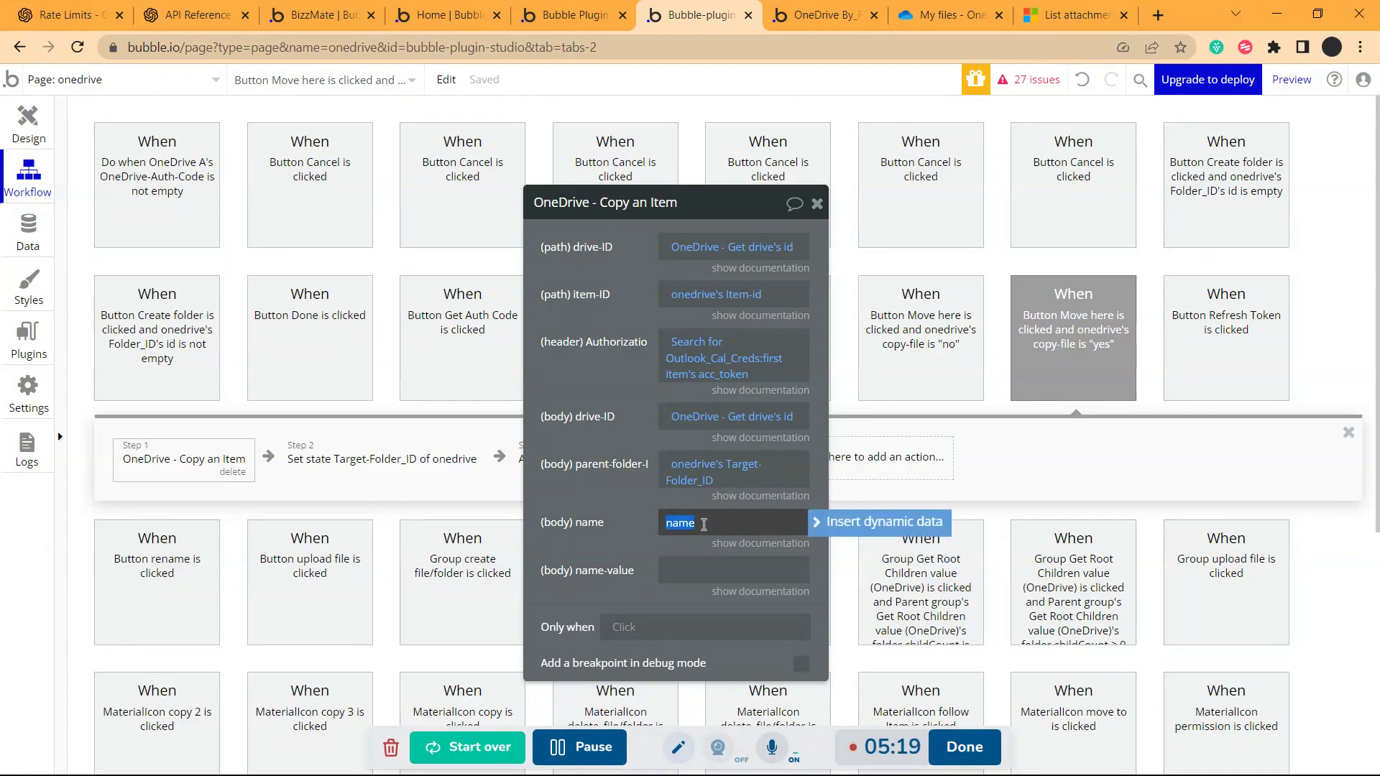
{"action": "key", "text": "BackSpace"}
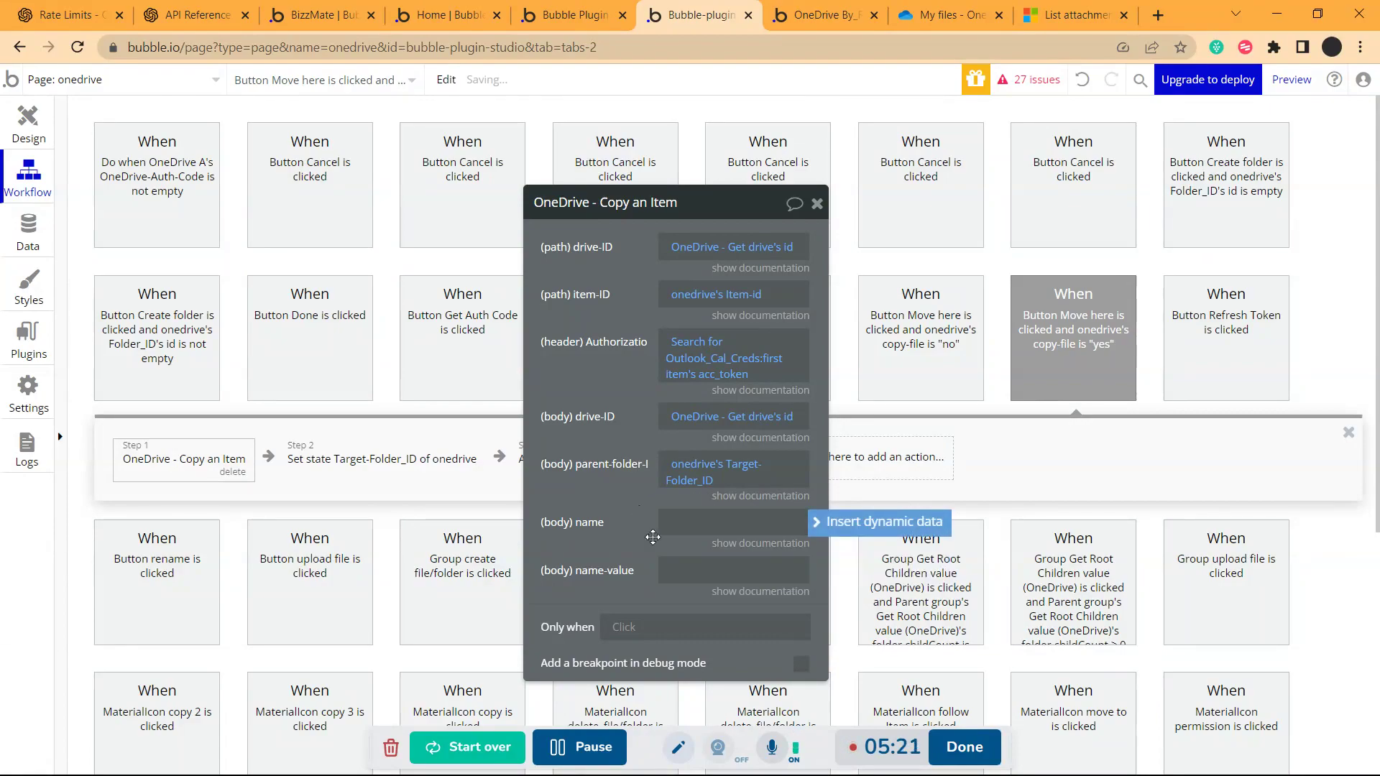
{"action": "left_click", "coordinate": [605, 499]}
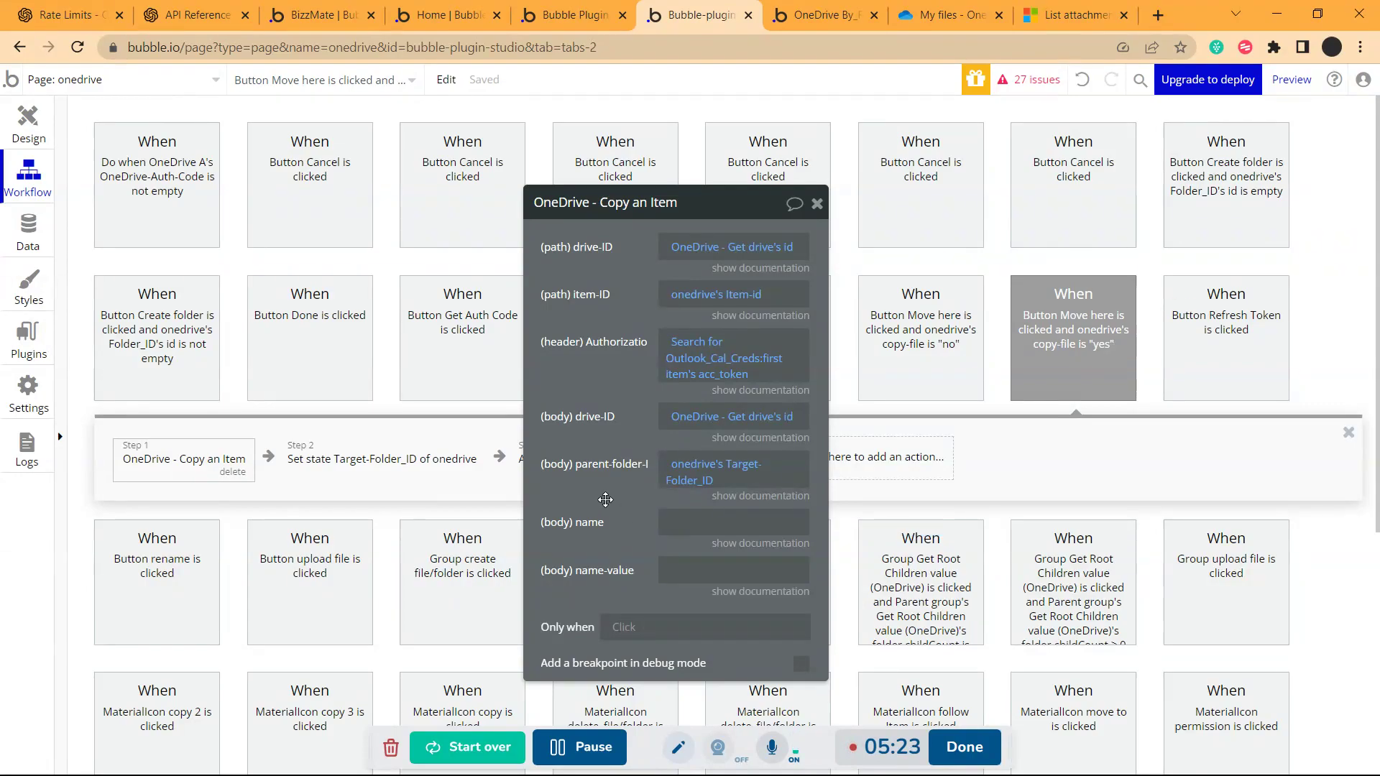